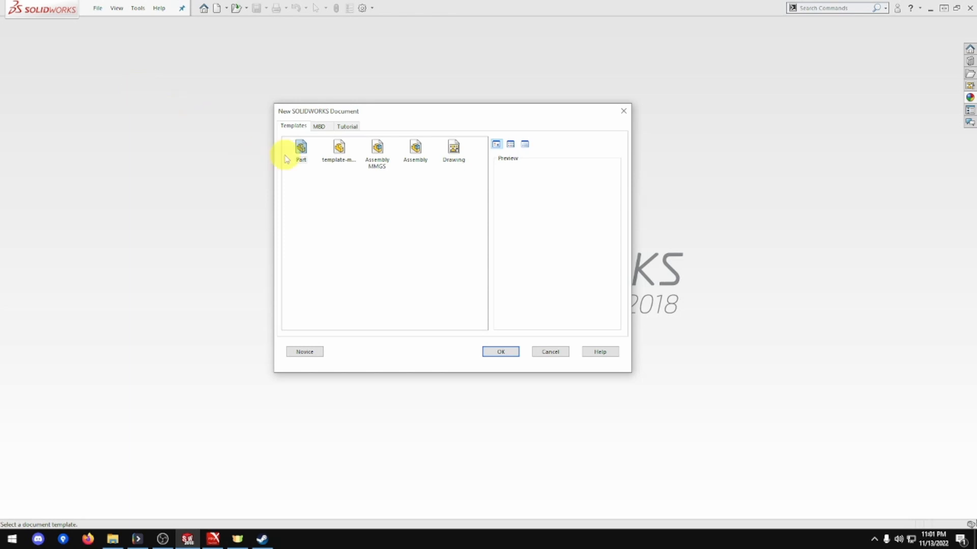
Create a new part from the custom part template and start a sketch on the Right Plane.
{"action": "double_click", "coordinate": [333, 152]}
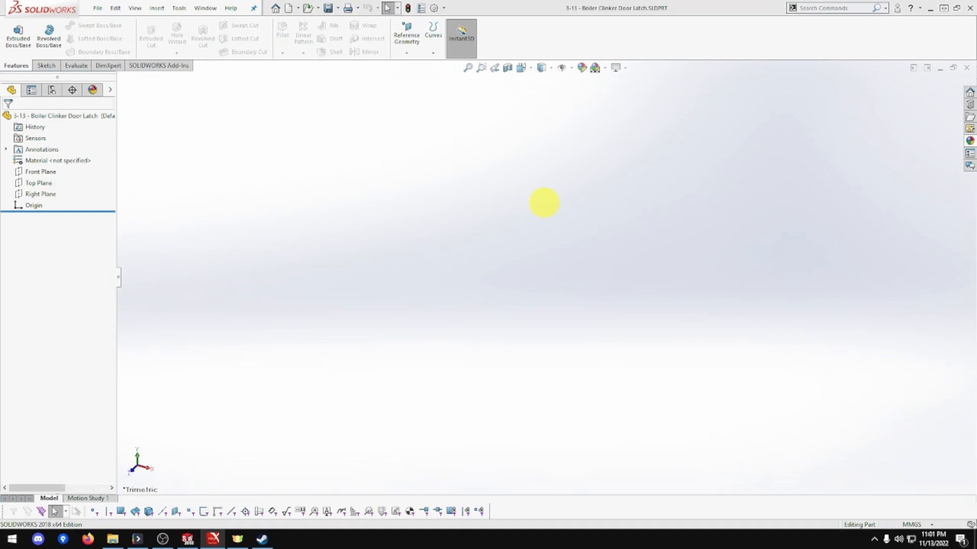
{"action": "right_click", "coordinate": [51, 195]}
{"action": "left_click", "coordinate": [60, 178]}
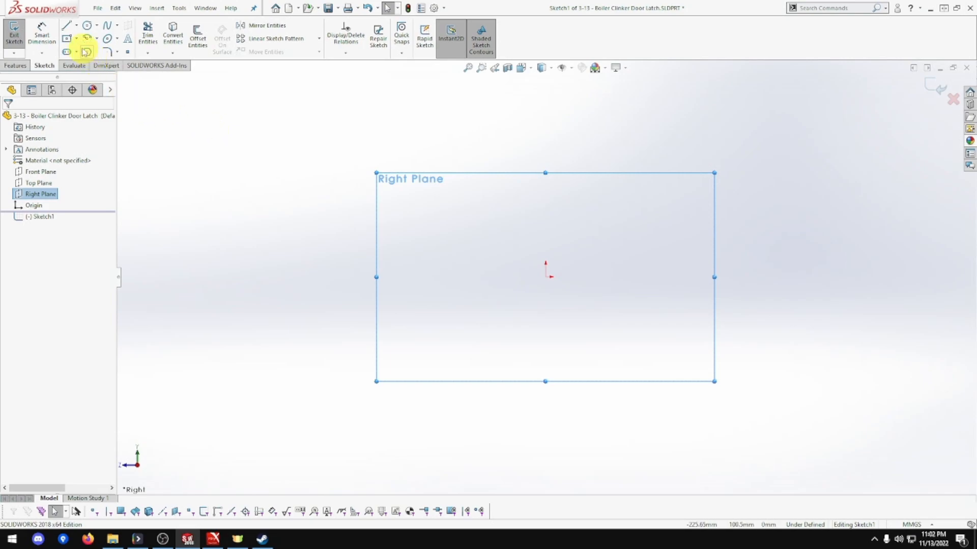
Sketch a closed line profile from the origin, about 100 mm long, with a rectangular notch in its upper edge and a sloped upper-left corner.
{"action": "left_click", "coordinate": [67, 39]}
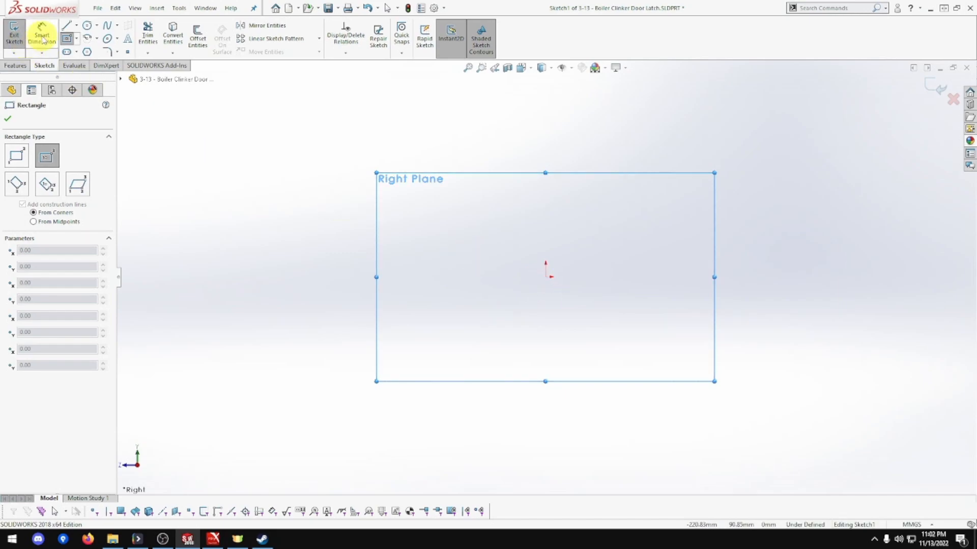
{"action": "left_click", "coordinate": [65, 25]}
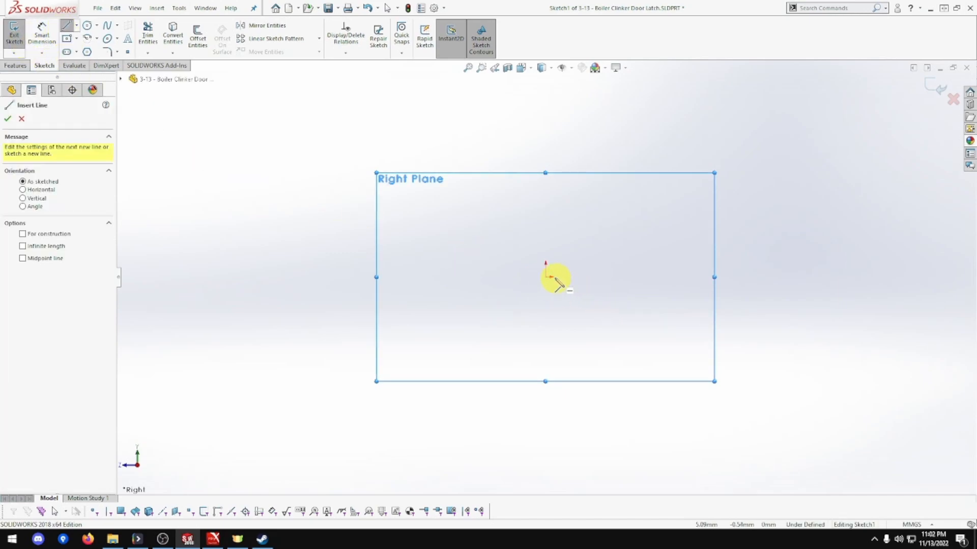
{"action": "left_click", "coordinate": [545, 277]}
{"action": "left_click", "coordinate": [546, 277]}
{"action": "left_click", "coordinate": [545, 191]}
{"action": "left_click", "coordinate": [462, 191]}
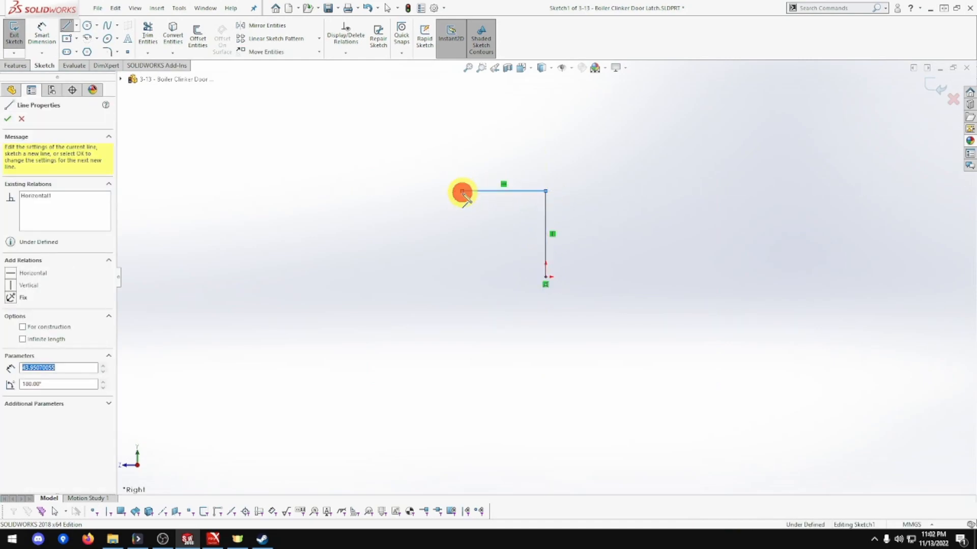
{"action": "left_click", "coordinate": [462, 237]}
{"action": "left_click", "coordinate": [421, 236]}
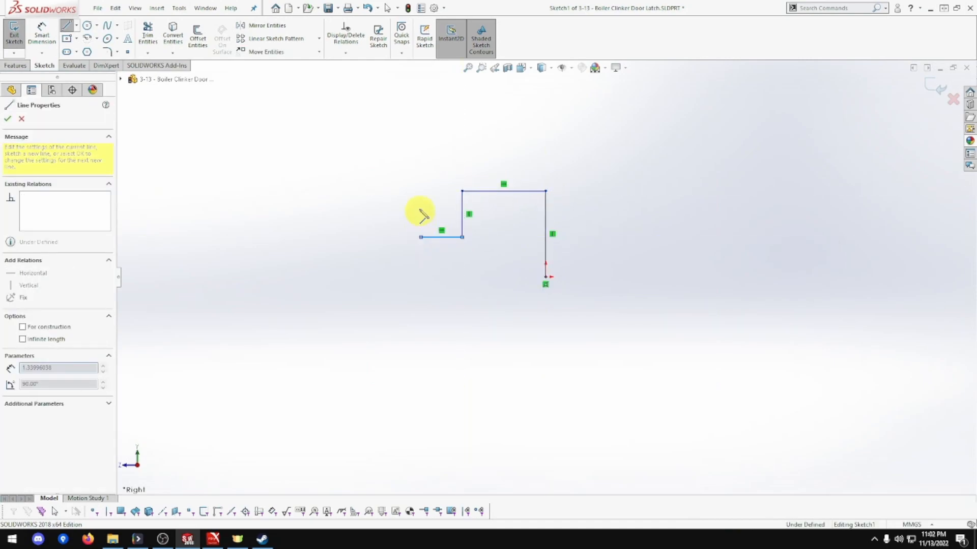
{"action": "left_click", "coordinate": [420, 191]}
{"action": "left_click", "coordinate": [400, 191]}
{"action": "left_click", "coordinate": [356, 225]}
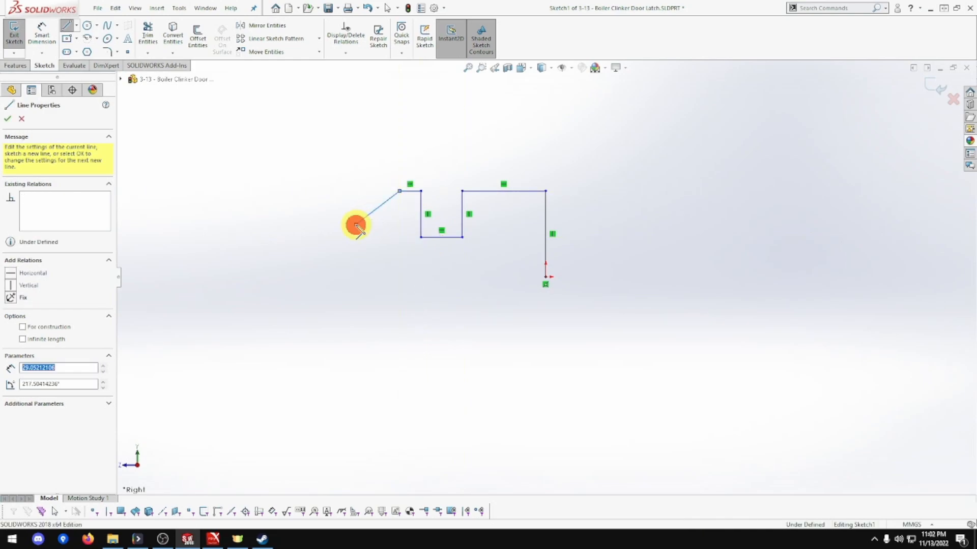
{"action": "left_click", "coordinate": [356, 277]}
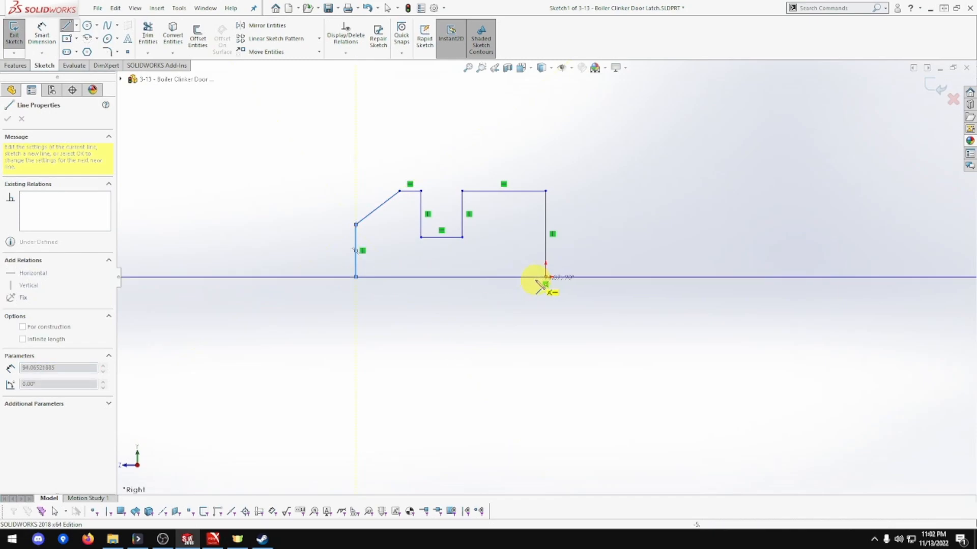
{"action": "left_click", "coordinate": [546, 277]}
{"action": "key", "text": "Escape"}
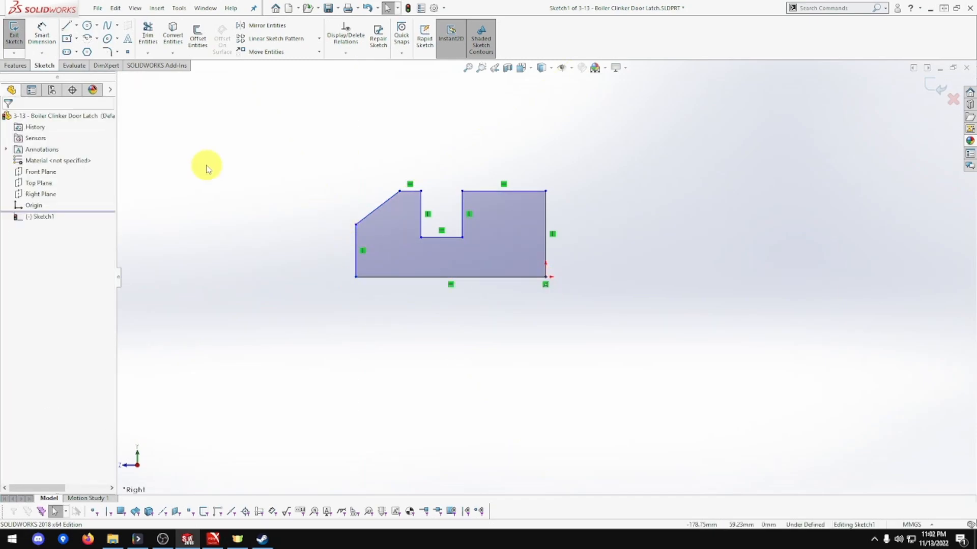
Dimension the profile's bottom edge and set its length to 12 mm.
{"action": "left_click", "coordinate": [43, 39]}
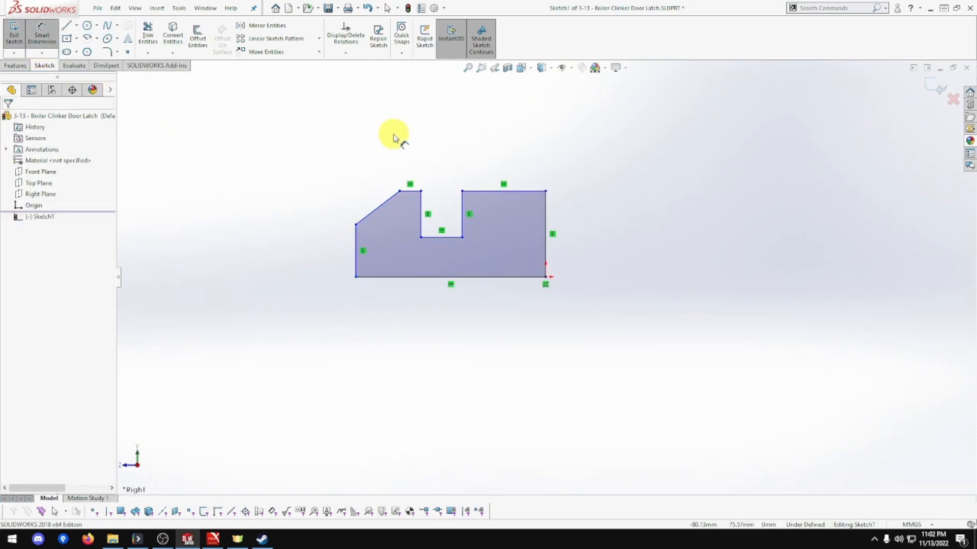
{"action": "left_click", "coordinate": [484, 281]}
{"action": "left_click", "coordinate": [478, 319]}
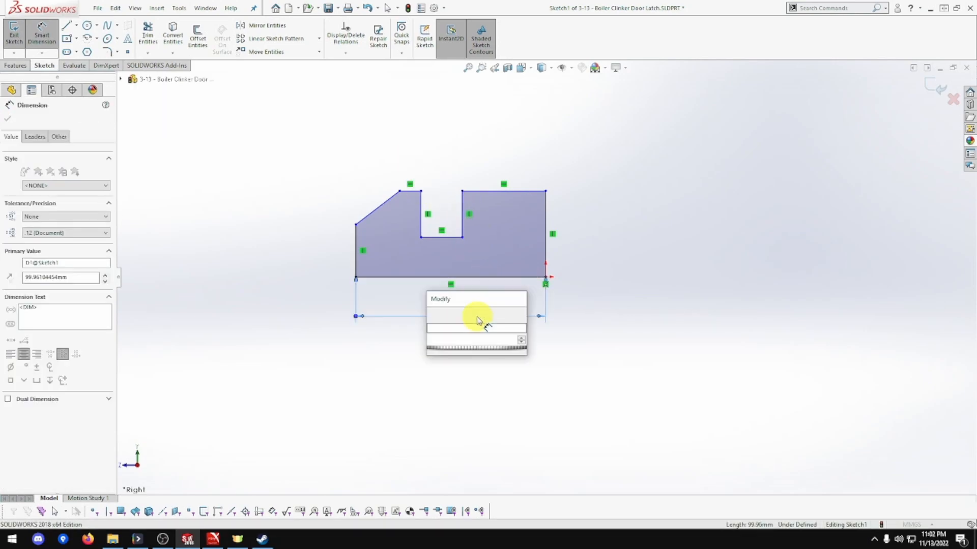
{"action": "key", "text": "Return"}
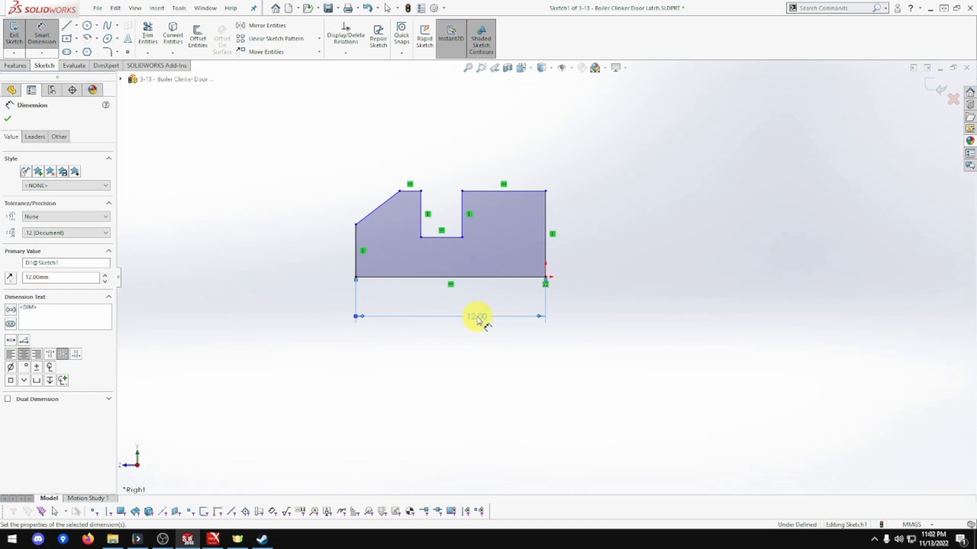
Dimension the notch width as 3 mm and the upper edge to the right of the notch as 6 mm.
{"action": "left_click", "coordinate": [442, 237]}
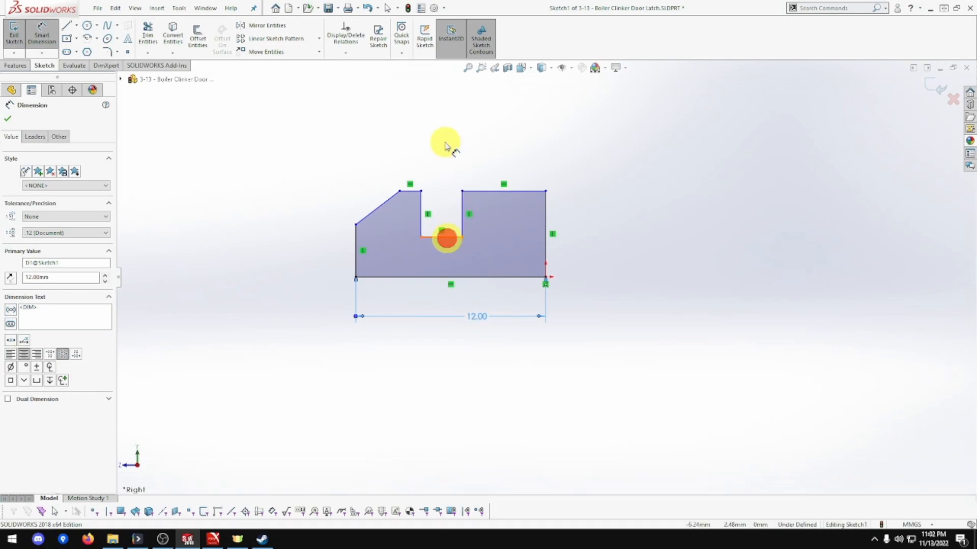
{"action": "left_click", "coordinate": [445, 144]}
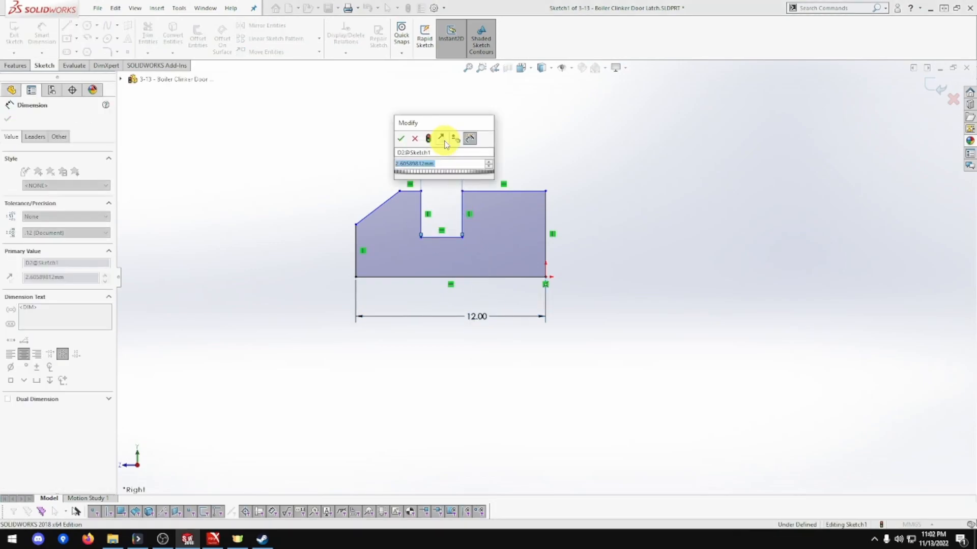
{"action": "type", "text": "3"}
{"action": "key", "text": "Return"}
{"action": "left_click", "coordinate": [491, 193]}
{"action": "left_click", "coordinate": [502, 142]}
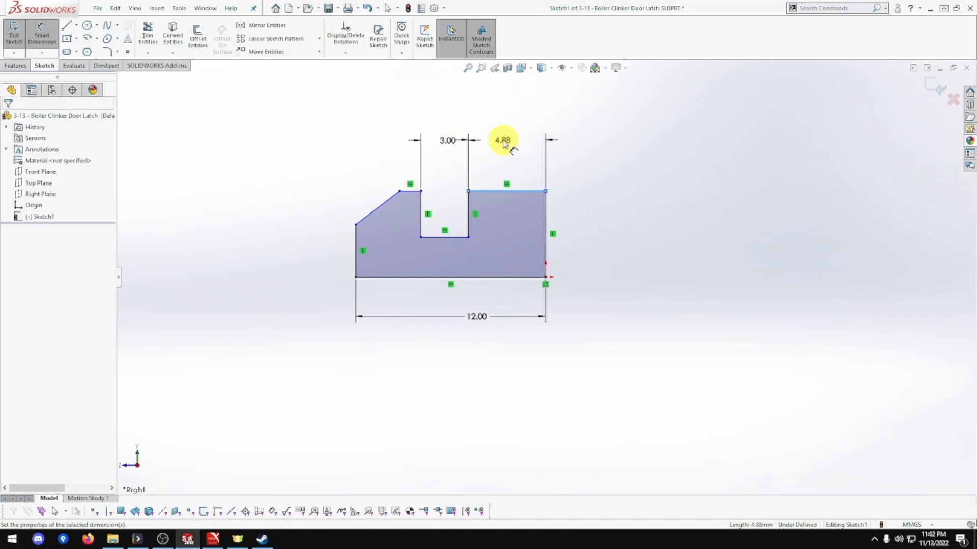
{"action": "type", "text": "6"}
{"action": "key", "text": "Return"}
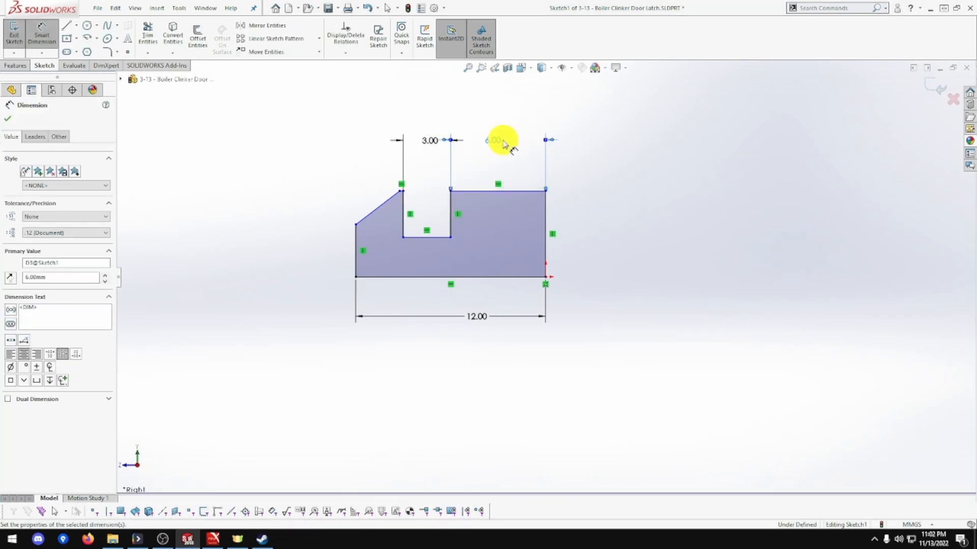
Dimension the notch's left side as 3 mm deep and place that dimension to the left of the profile.
{"action": "left_click", "coordinate": [403, 213]}
{"action": "left_click", "coordinate": [625, 221]}
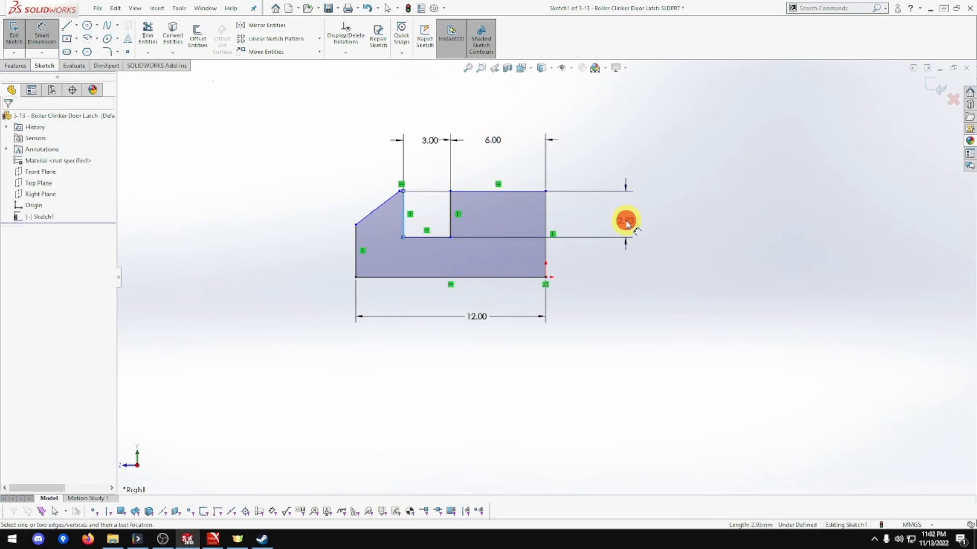
{"action": "type", "text": "3.00mm"}
{"action": "key", "text": "Return"}
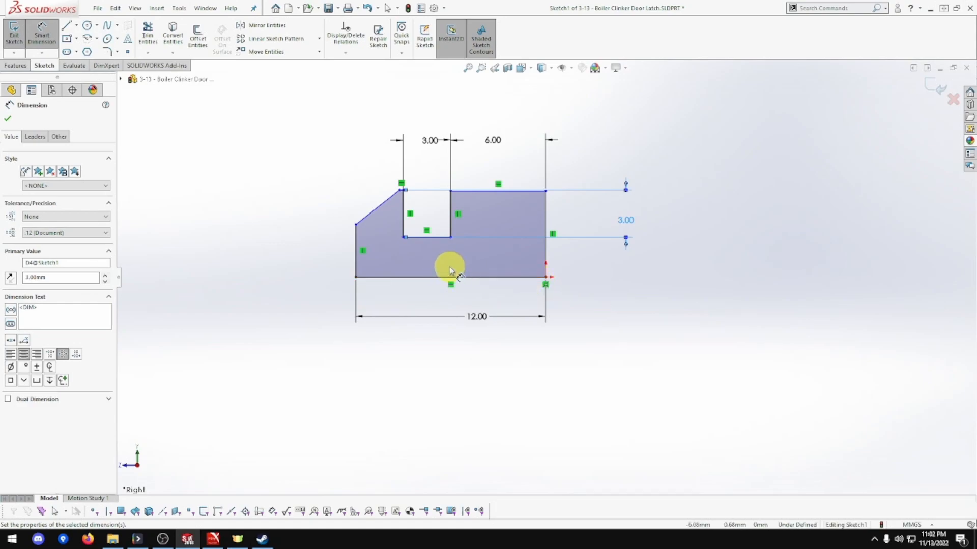
{"action": "key", "text": "Escape"}
{"action": "left_click_drag", "start_coordinate": [626, 219], "coordinate": [301, 211]}
Dimension the profile's right vertical edge and set its height to 6 mm.
{"action": "left_click", "coordinate": [40, 34]}
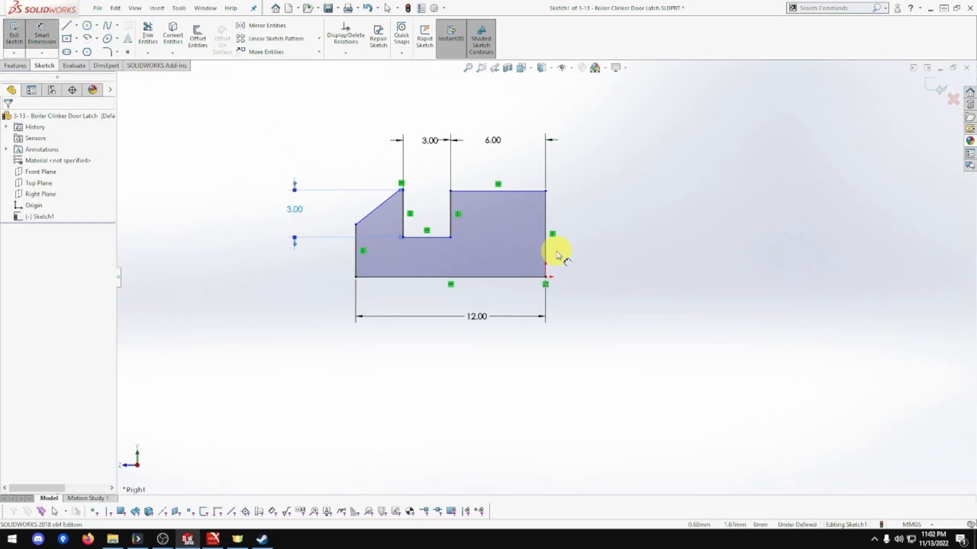
{"action": "left_click", "coordinate": [545, 247]}
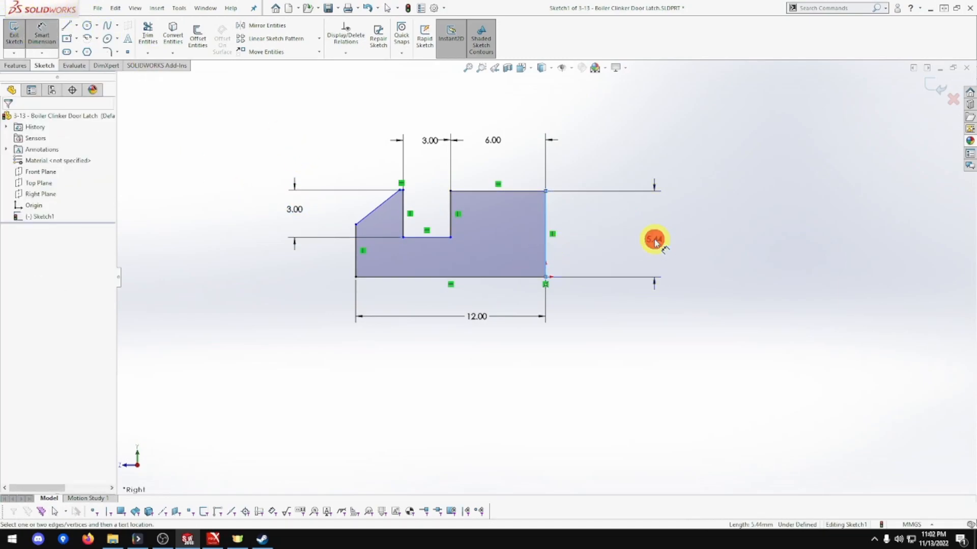
{"action": "left_click", "coordinate": [655, 239]}
{"action": "type", "text": "6.00mm"}
{"action": "key", "text": "Return"}
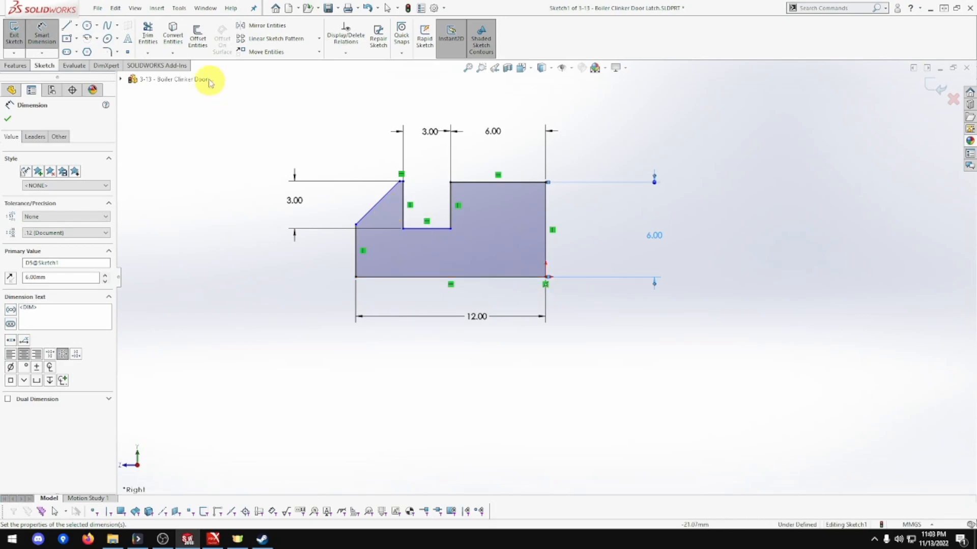
{"action": "left_click", "coordinate": [42, 36]}
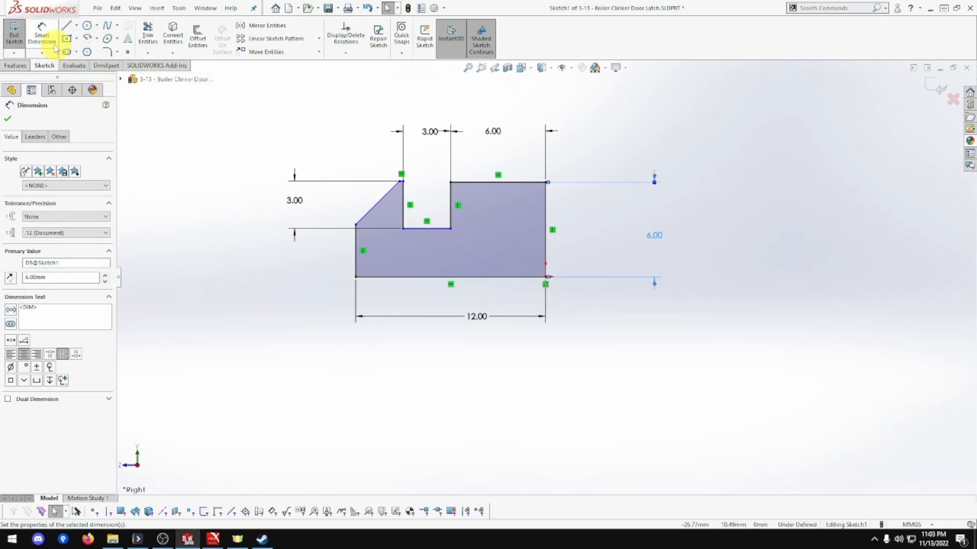
{"action": "left_click", "coordinate": [43, 36]}
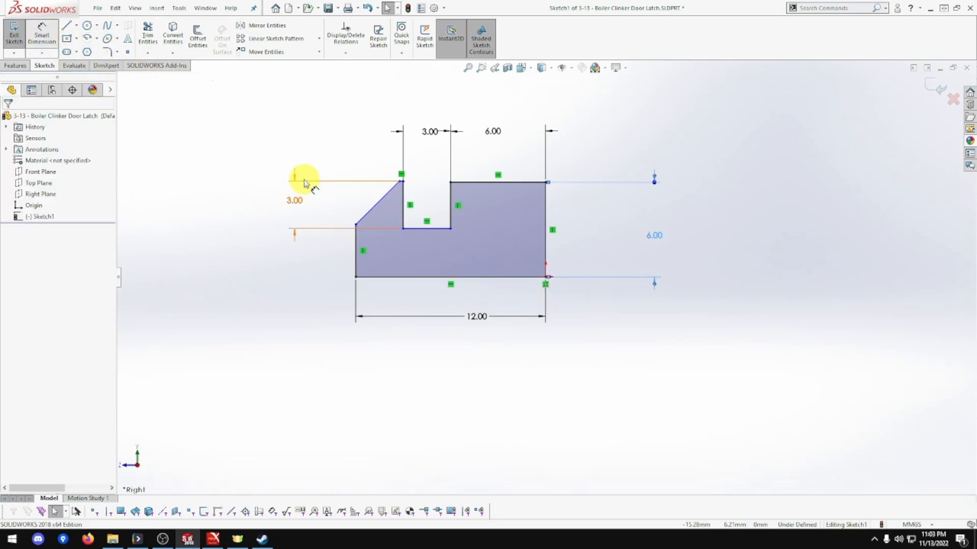
{"action": "left_click", "coordinate": [373, 207]}
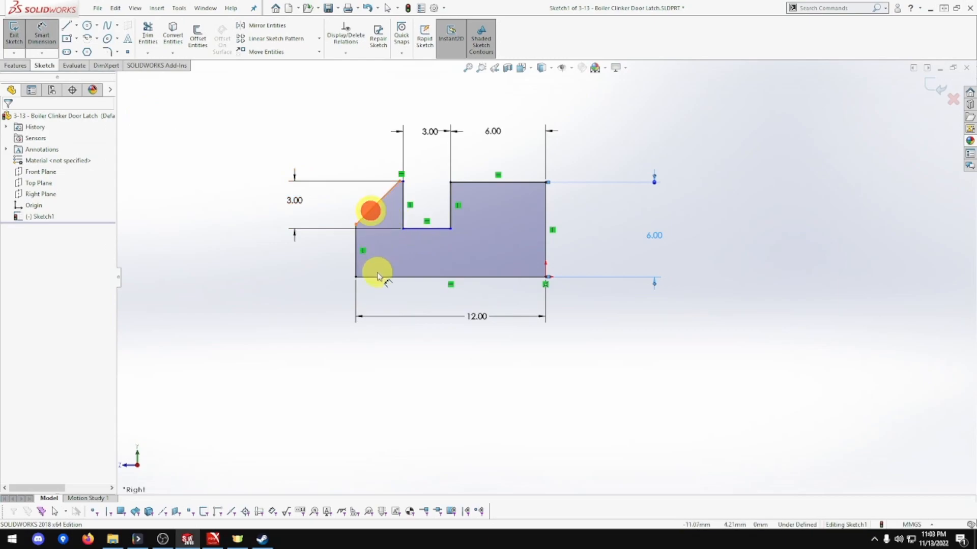
{"action": "left_click", "coordinate": [384, 243]}
{"action": "key", "text": "Return"}
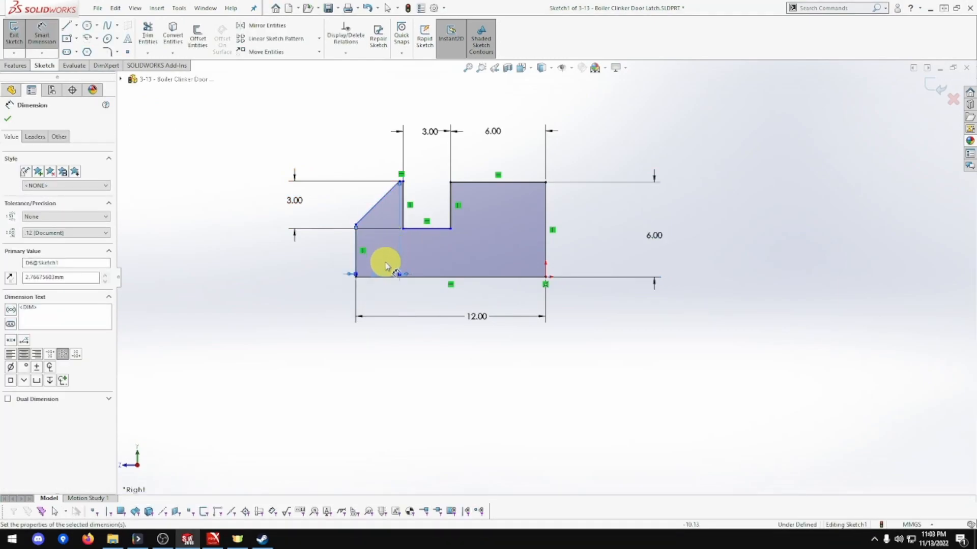
{"action": "key", "text": "Escape"}
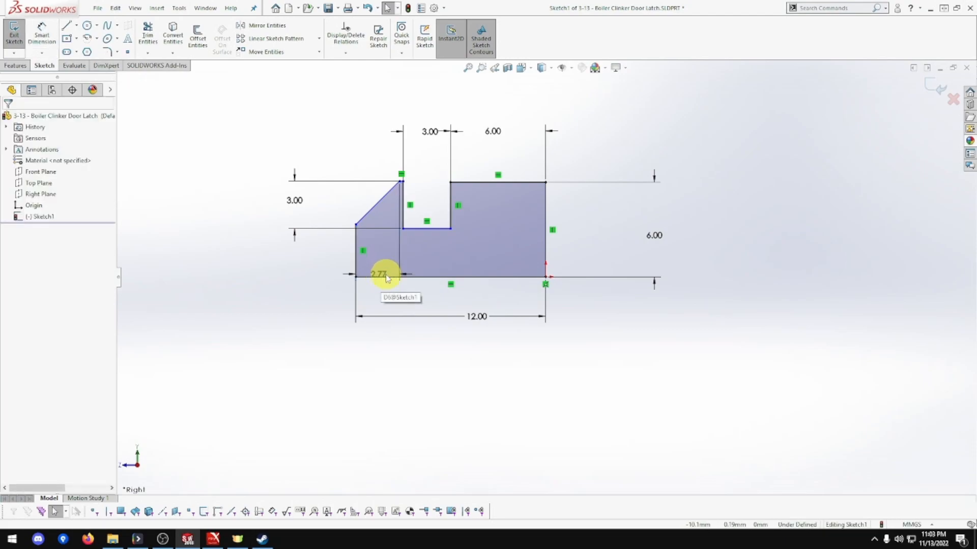
{"action": "double_click", "coordinate": [386, 275]}
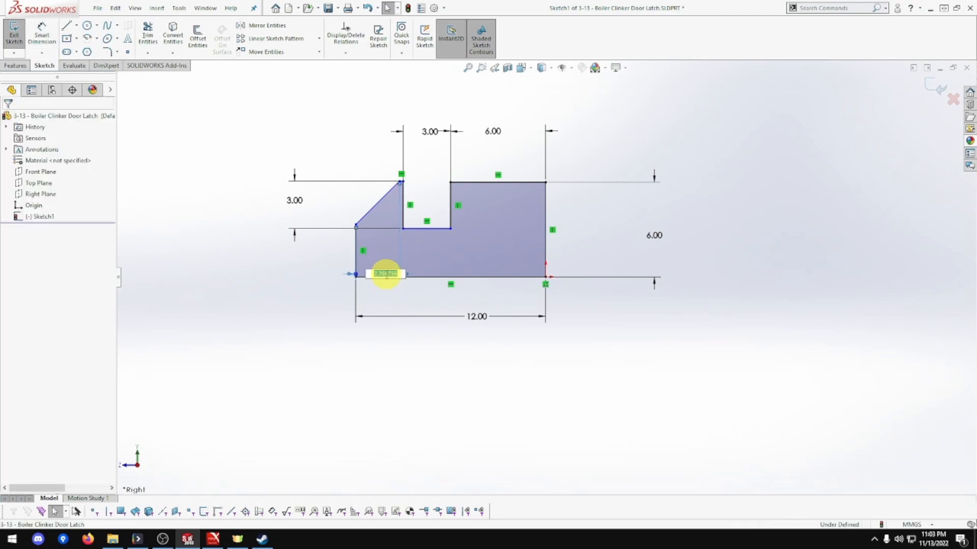
{"action": "left_click", "coordinate": [399, 271]}
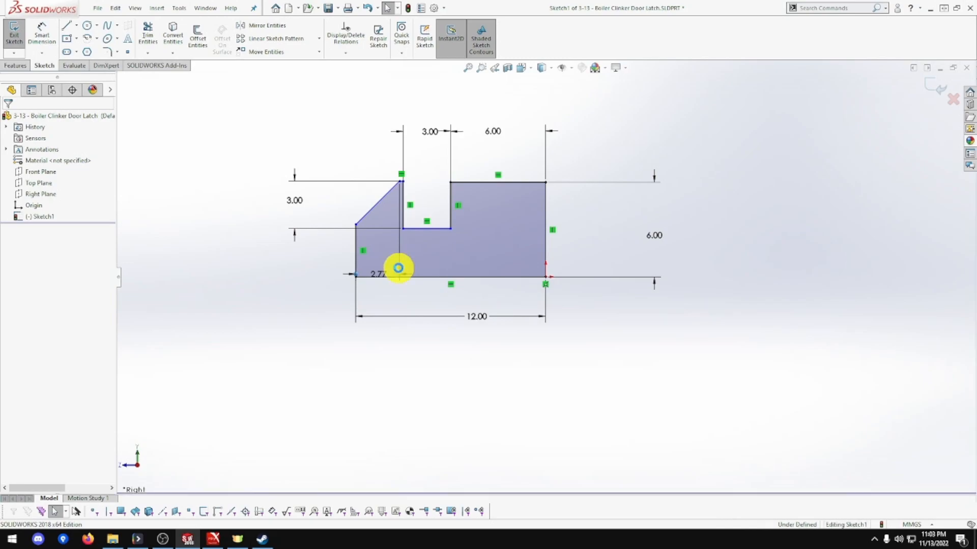
{"action": "left_click", "coordinate": [350, 275]}
{"action": "key", "text": "Delete"}
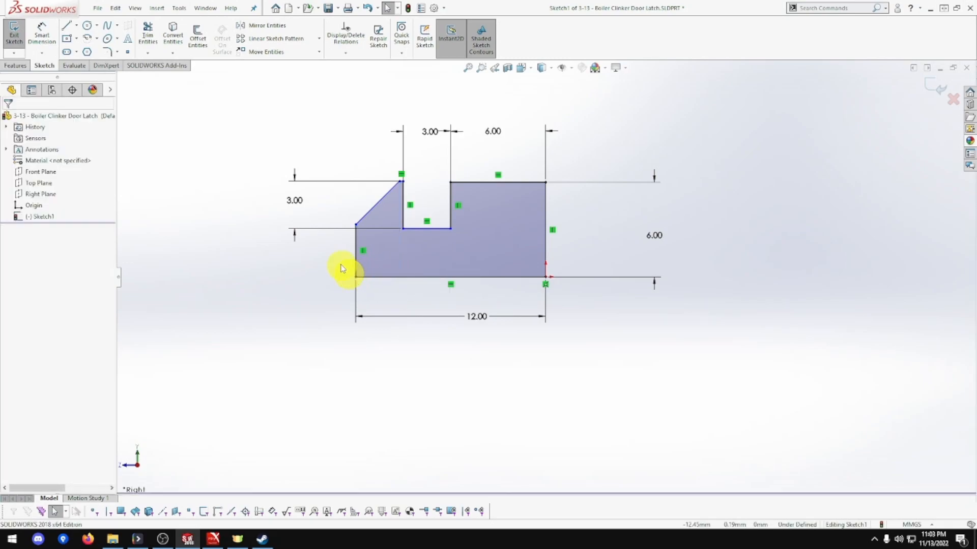
Dimension the angle between the sloped edge and the profile's bottom edge as 45 degrees.
{"action": "left_click", "coordinate": [41, 33]}
{"action": "left_click", "coordinate": [373, 205]}
{"action": "left_click", "coordinate": [384, 277]}
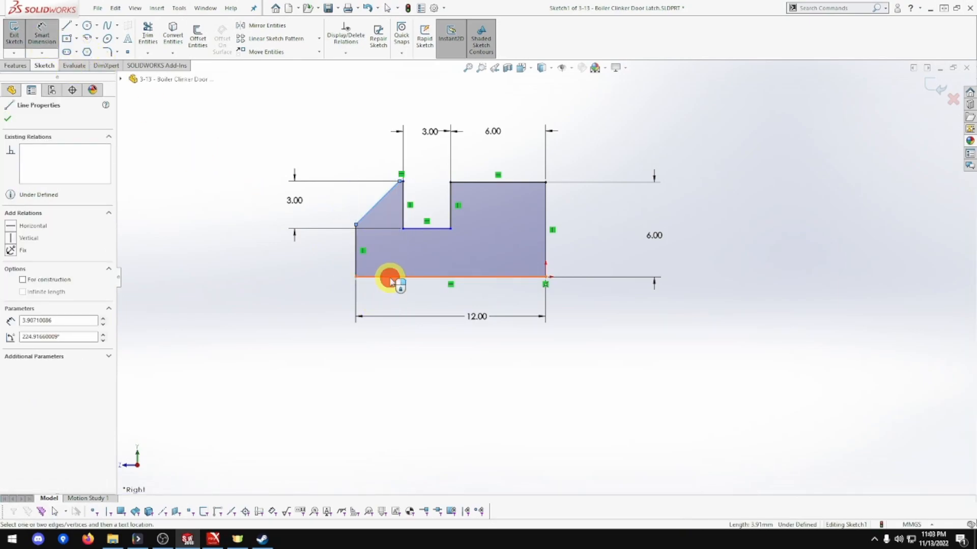
{"action": "left_click", "coordinate": [381, 259]}
{"action": "type", "text": "45"}
{"action": "key", "text": "Return"}
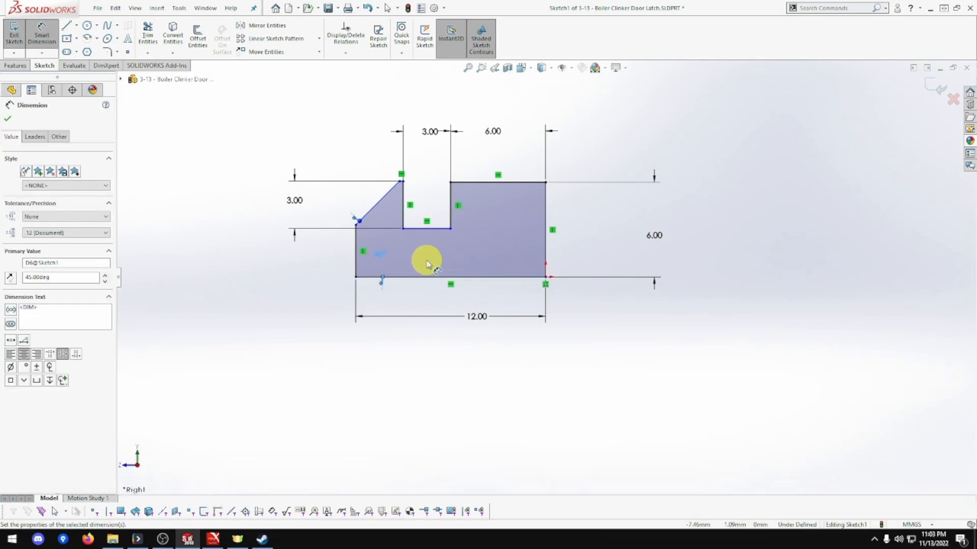
{"action": "key", "text": "Escape"}
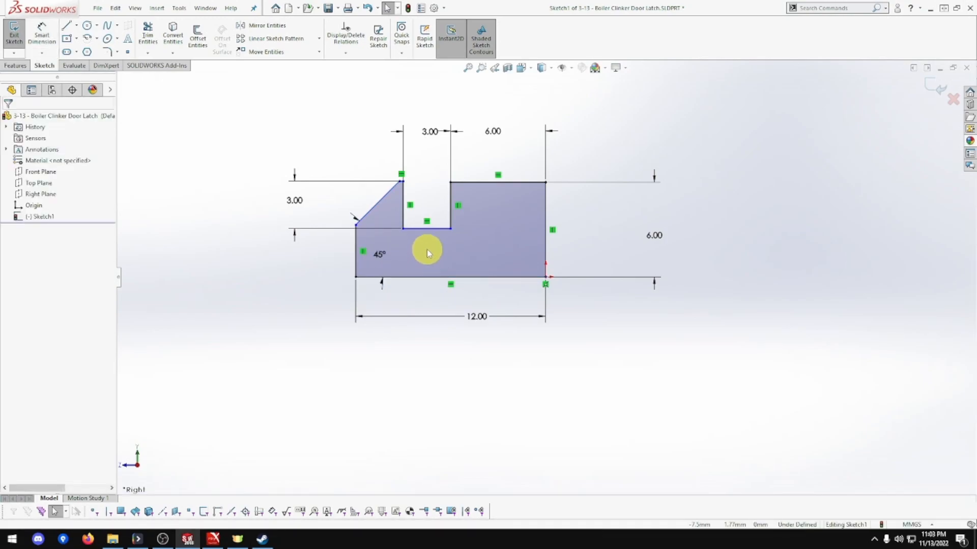
Add a horizontal relation between the two upper corner points of the notch.
{"action": "left_click", "coordinate": [433, 229]}
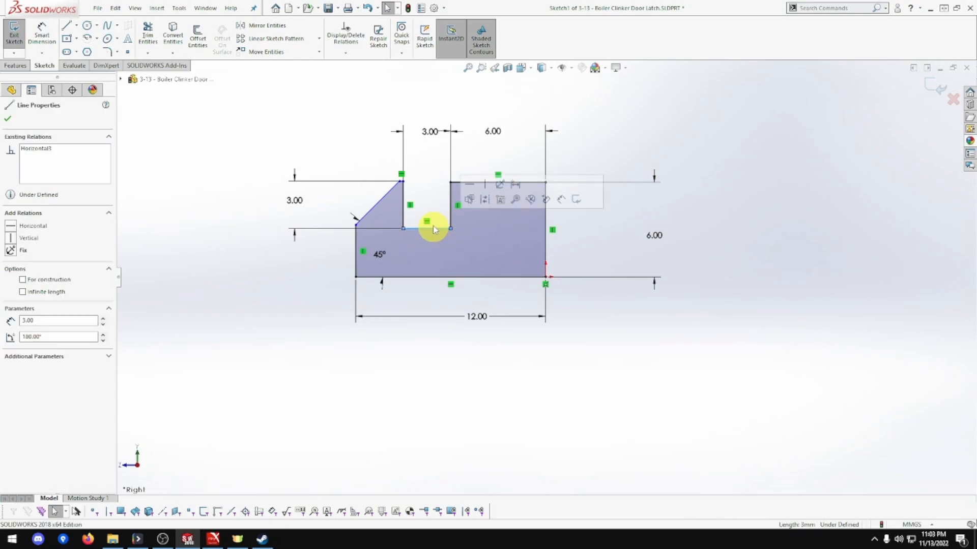
{"action": "left_click", "coordinate": [432, 183]}
{"action": "left_click", "coordinate": [450, 182]}
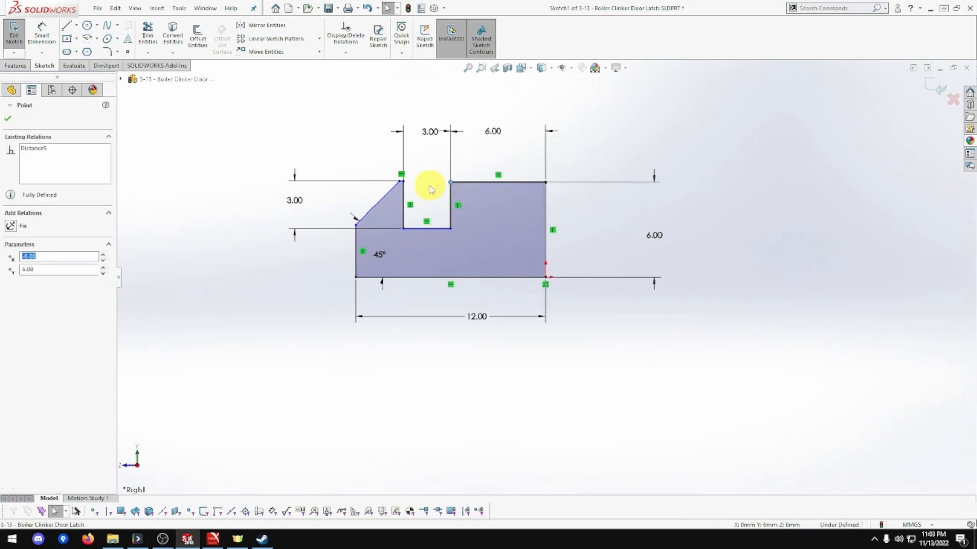
{"action": "left_click", "coordinate": [403, 181], "text": "ctrl"}
{"action": "left_click", "coordinate": [434, 135]}
{"action": "left_click", "coordinate": [359, 151]}
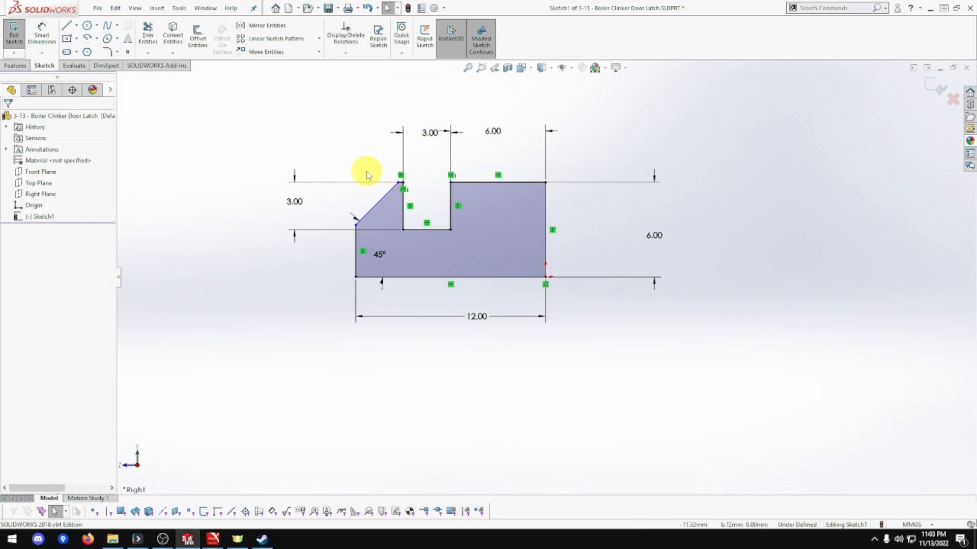
Check the freedom of the sloped edge's endpoints by shifting its lower endpoint slightly upward along the left vertical edge.
{"action": "left_click", "coordinate": [399, 184]}
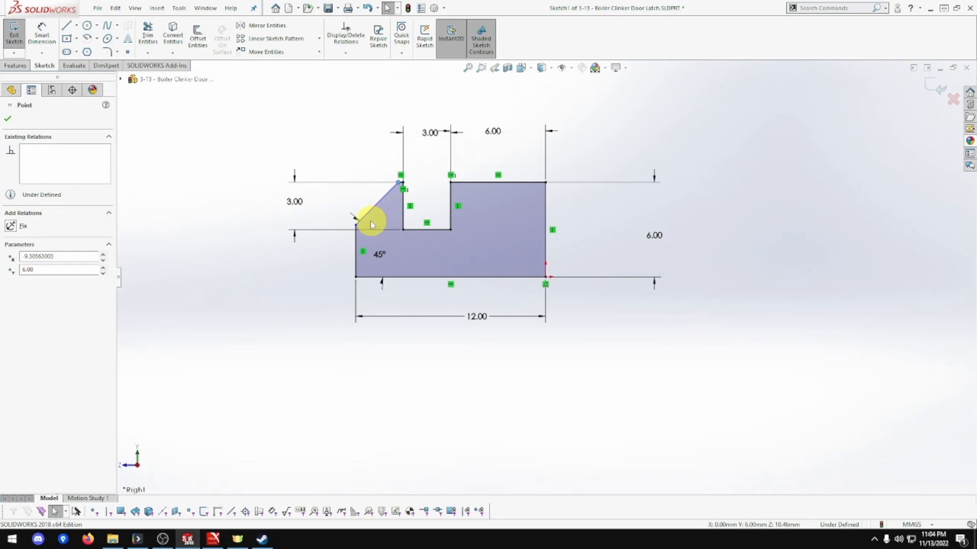
{"action": "left_click", "coordinate": [356, 225]}
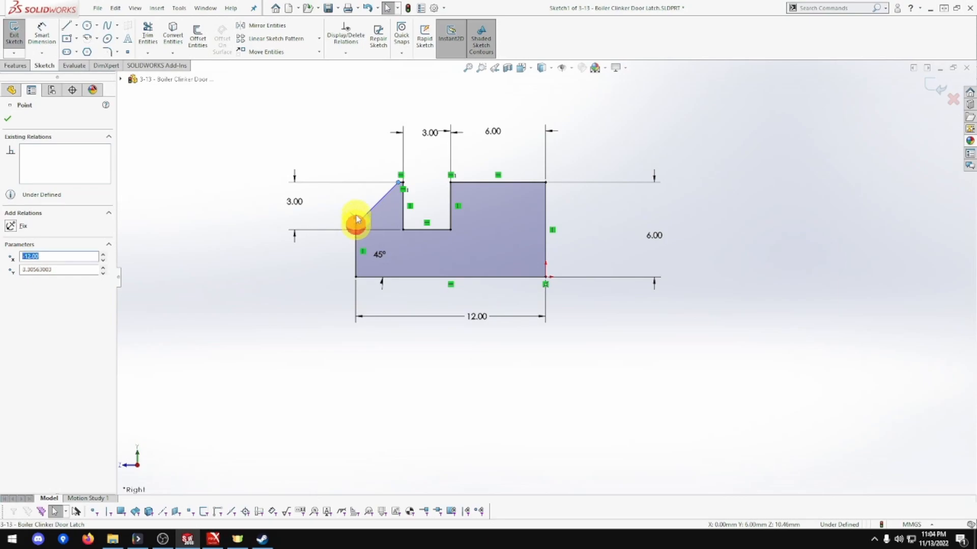
{"action": "key", "text": "Escape"}
{"action": "mouse_move", "coordinate": [357, 227]}
{"action": "left_mouse_down"}
{"action": "mouse_move", "coordinate": [359, 214]}
{"action": "mouse_move", "coordinate": [363, 221]}
{"action": "left_mouse_up"}
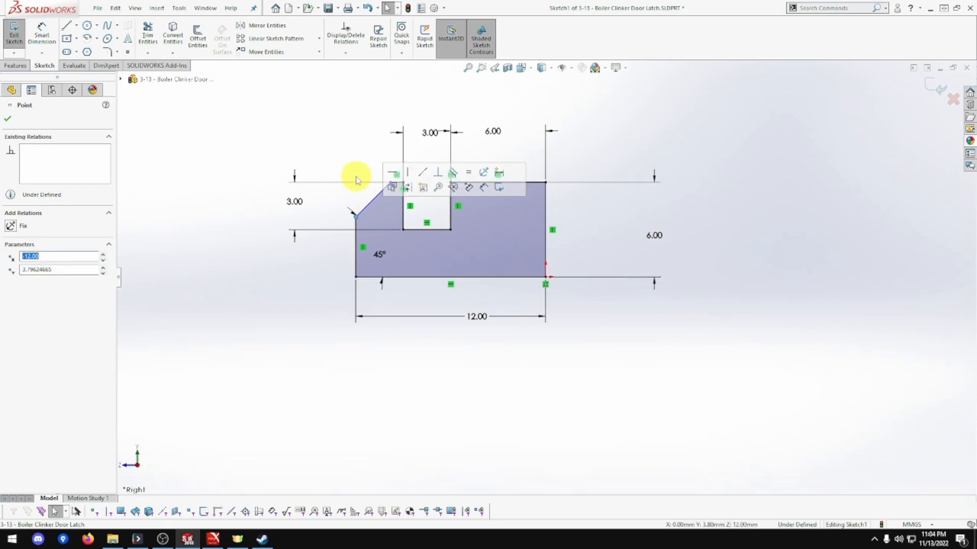
{"action": "key", "text": "Escape"}
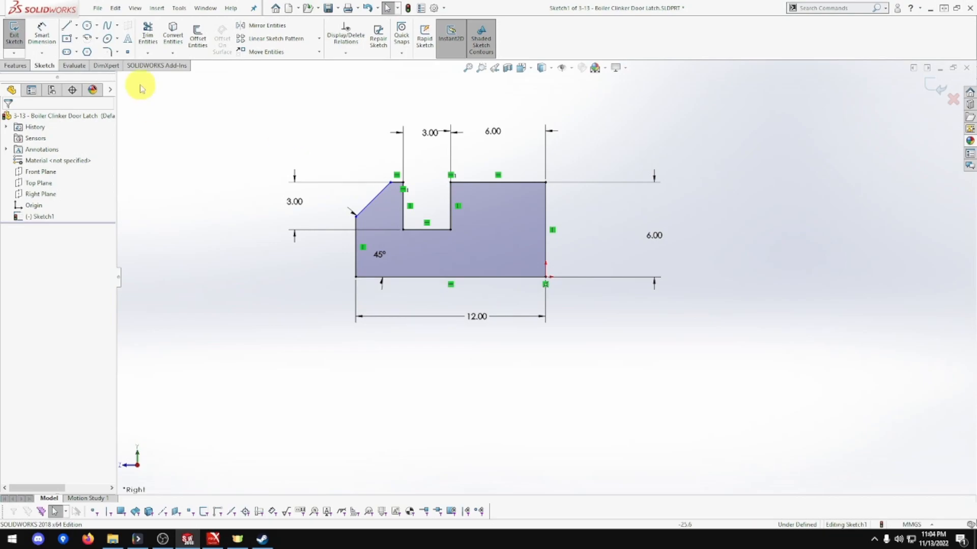
Dimension the profile's left vertical edge as 4 mm and move the notch depth dimension to the right of the profile.
{"action": "left_click", "coordinate": [42, 36]}
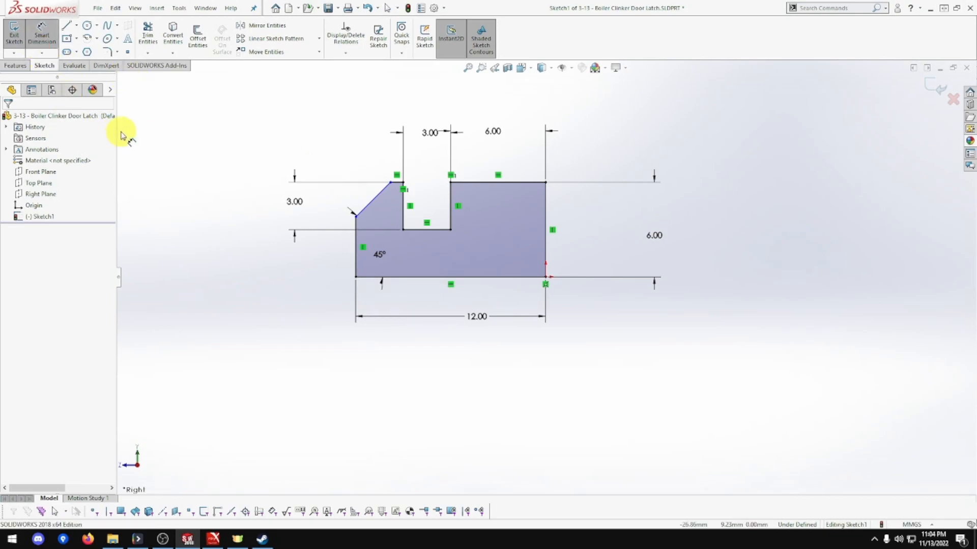
{"action": "left_click", "coordinate": [355, 259]}
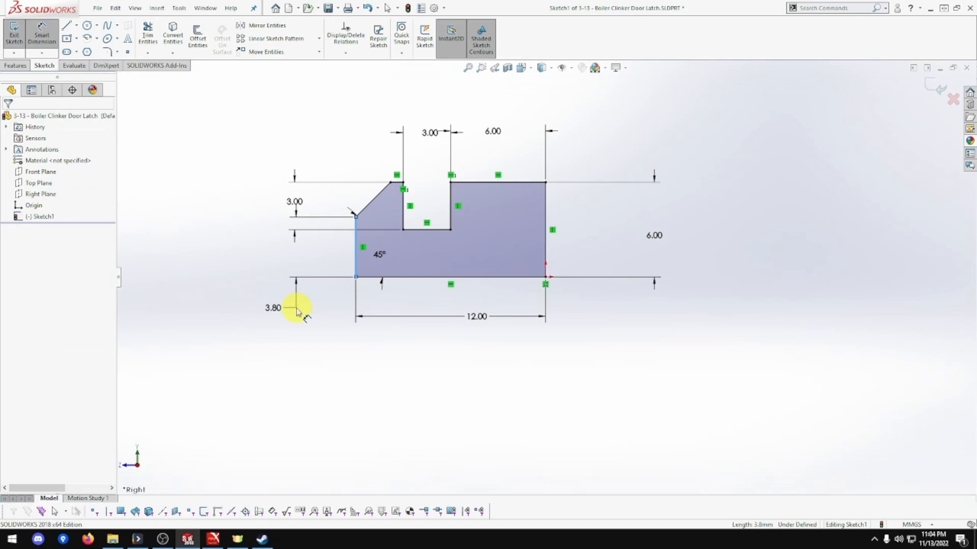
{"action": "left_click", "coordinate": [299, 309]}
{"action": "type", "text": "4"}
{"action": "key", "text": "Return"}
{"action": "left_click", "coordinate": [338, 327]}
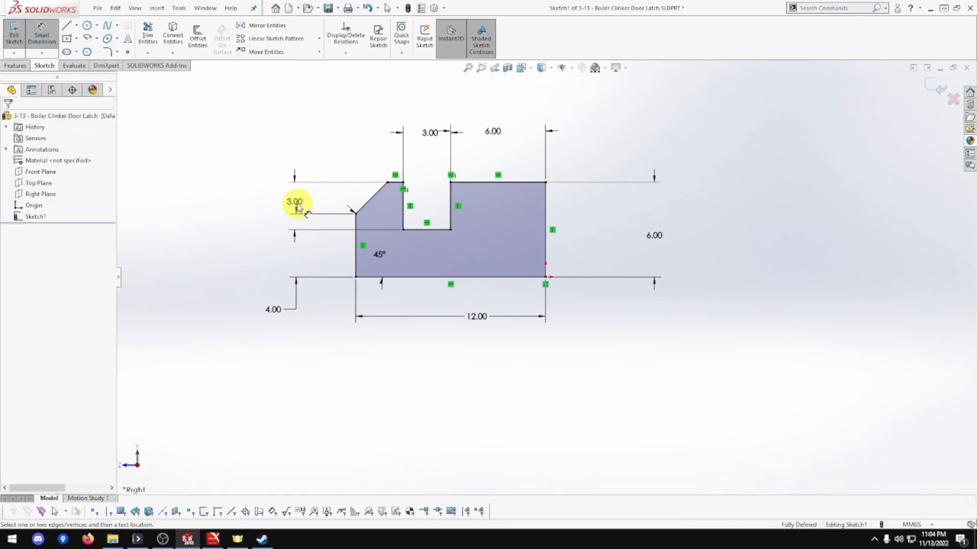
{"action": "mouse_move", "coordinate": [295, 202]}
{"action": "left_mouse_down"}
{"action": "mouse_move", "coordinate": [276, 200]}
{"action": "mouse_move", "coordinate": [639, 208]}
{"action": "left_mouse_up"}
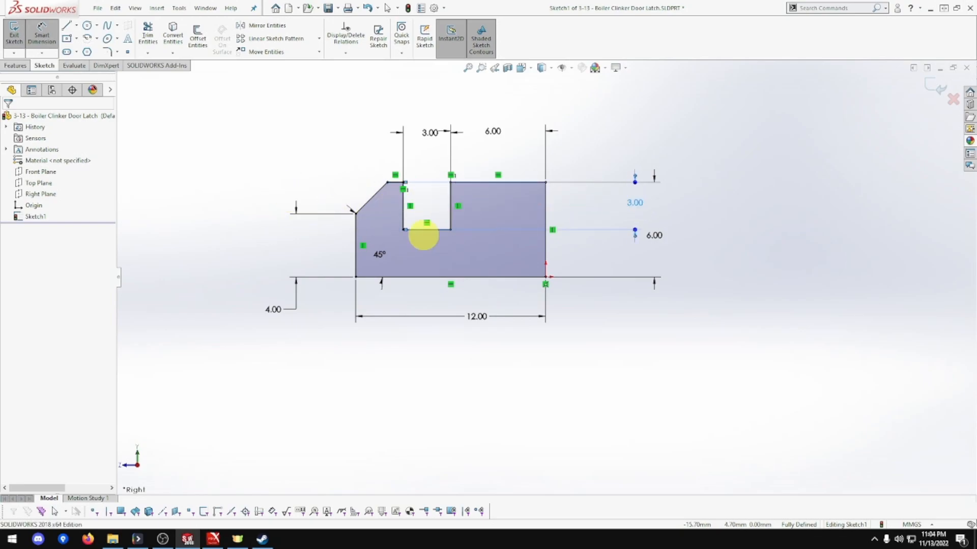
{"action": "left_click_drag", "start_coordinate": [277, 312], "coordinate": [283, 294]}
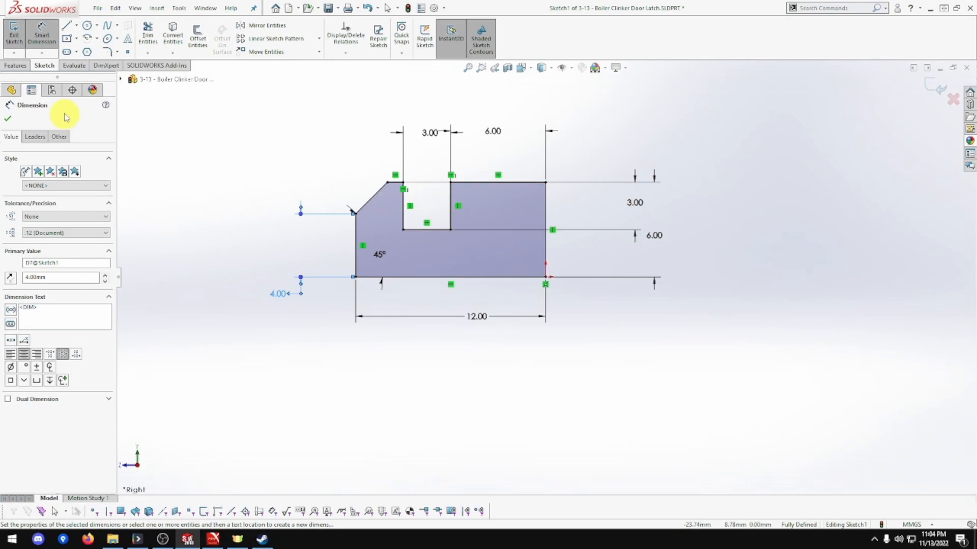
Extrude the notched profile 6 mm with the Mid Plane end condition.
{"action": "left_click", "coordinate": [16, 65]}
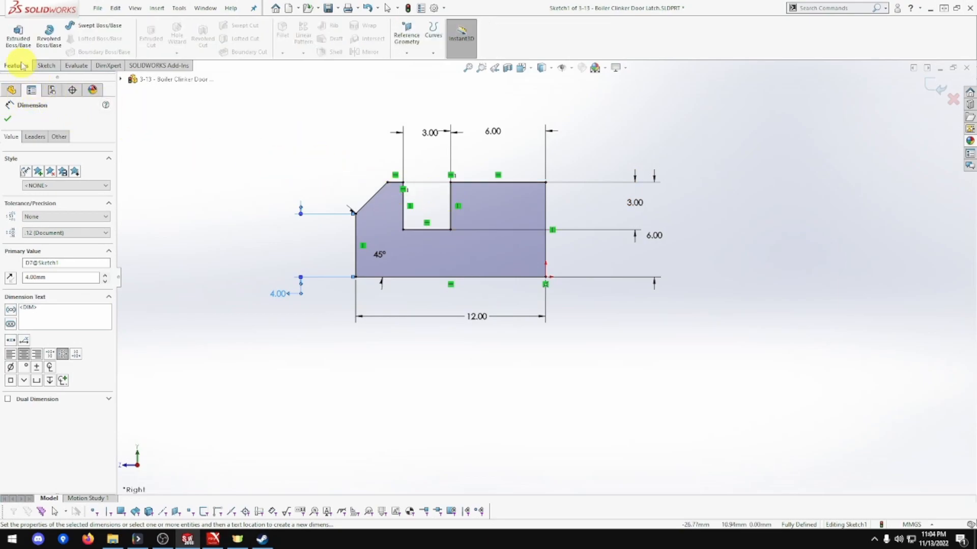
{"action": "left_click", "coordinate": [19, 44]}
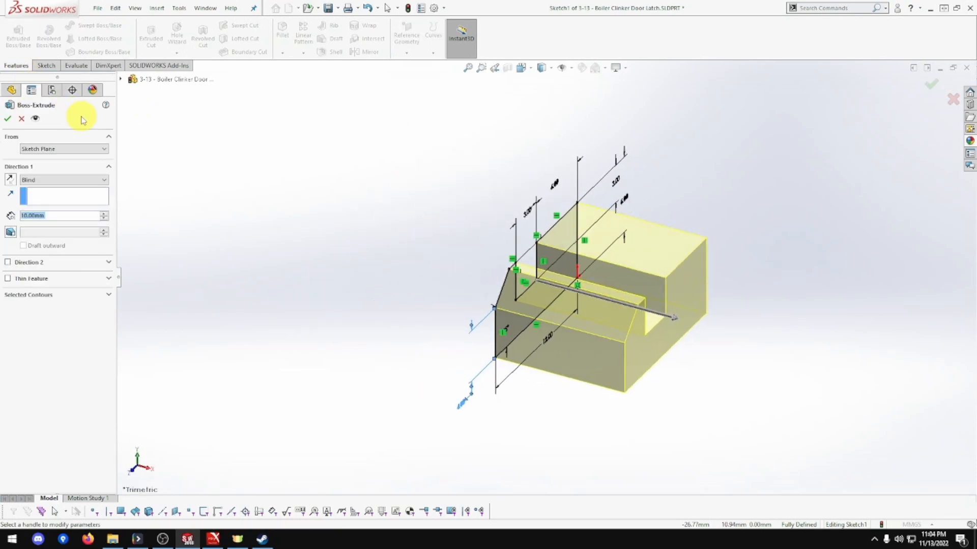
{"action": "type", "text": "6"}
{"action": "key", "text": "Return"}
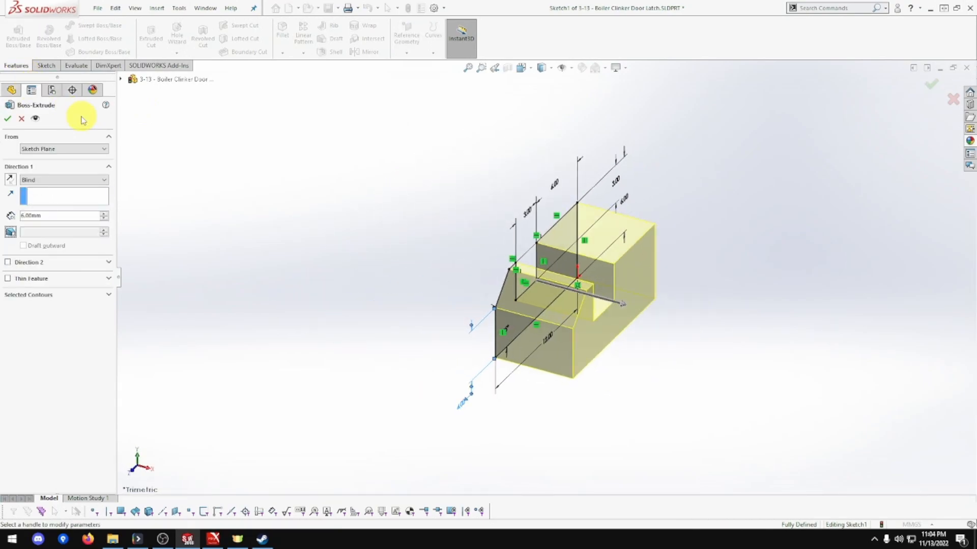
{"action": "left_click", "coordinate": [63, 148]}
{"action": "left_click", "coordinate": [65, 148]}
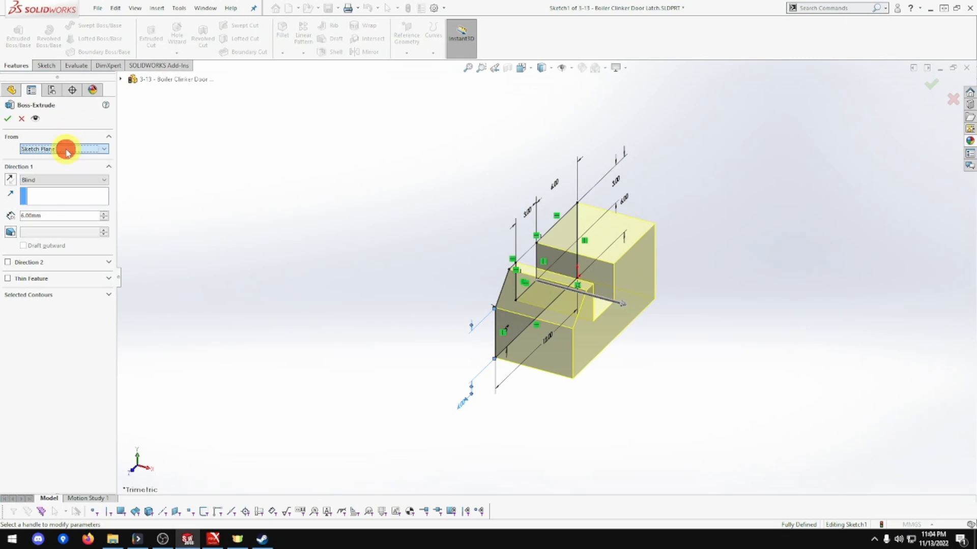
{"action": "left_click", "coordinate": [66, 180]}
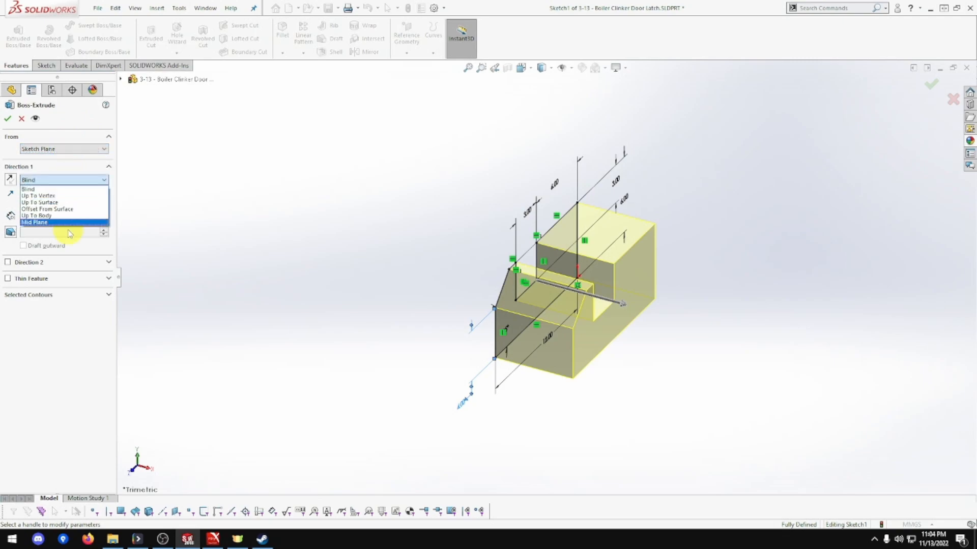
{"action": "left_click", "coordinate": [8, 120]}
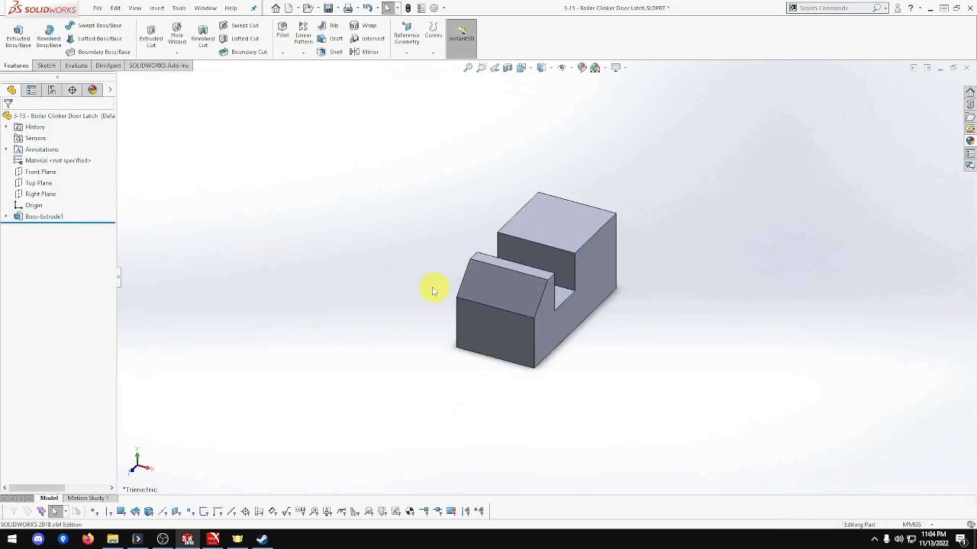
Apply a brown appearance to the whole part from the appearances library.
{"action": "left_click", "coordinate": [970, 142]}
{"action": "left_click_drag", "start_coordinate": [867, 330], "coordinate": [621, 241]}
{"action": "left_click", "coordinate": [619, 224]}
Start a new sketch on the square end face opposite the sloped edge, viewed normal to the face.
{"action": "left_click", "coordinate": [621, 279]}
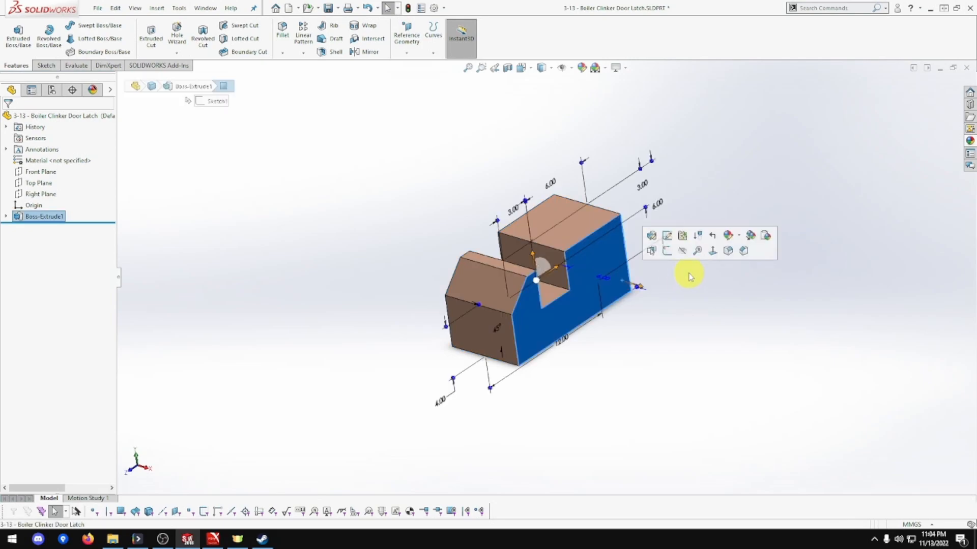
{"action": "middle_click_drag", "start_coordinate": [680, 272], "coordinate": [606, 263]}
{"action": "right_click", "coordinate": [606, 264]}
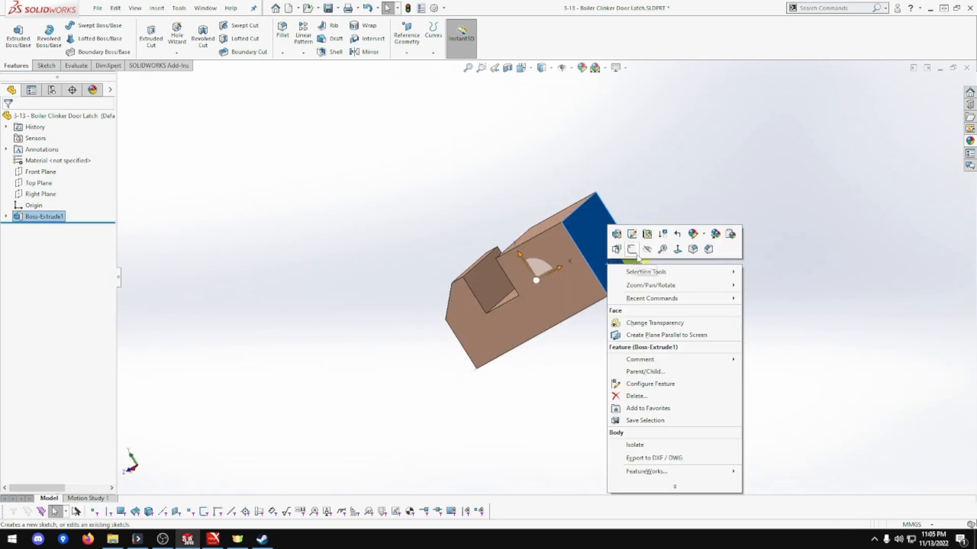
{"action": "left_click", "coordinate": [678, 250]}
{"action": "right_click", "coordinate": [574, 253]}
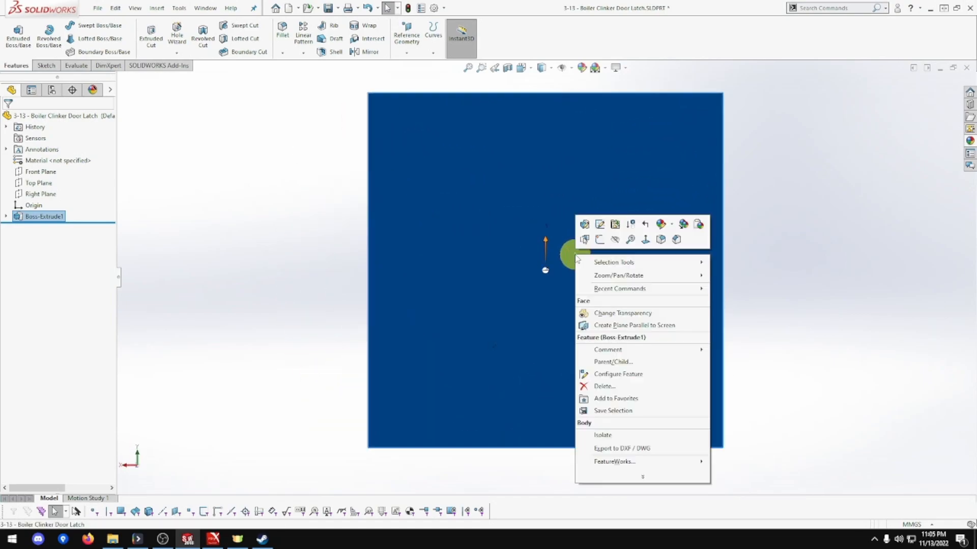
{"action": "left_click", "coordinate": [601, 241]}
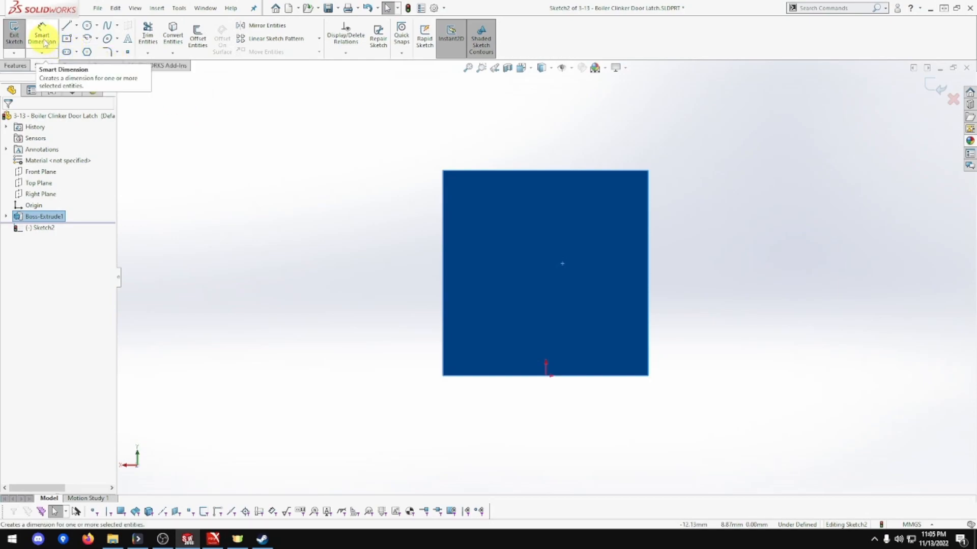
Sketch a circle near the middle of the end face with its center vertically above the origin.
{"action": "left_click", "coordinate": [87, 26]}
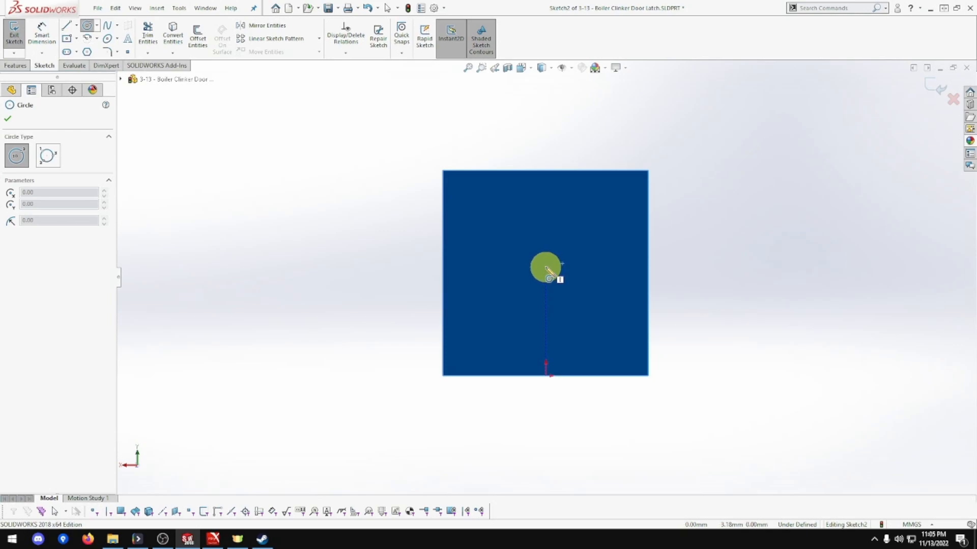
{"action": "left_click", "coordinate": [545, 267]}
{"action": "left_click", "coordinate": [486, 258]}
{"action": "key", "text": "Escape"}
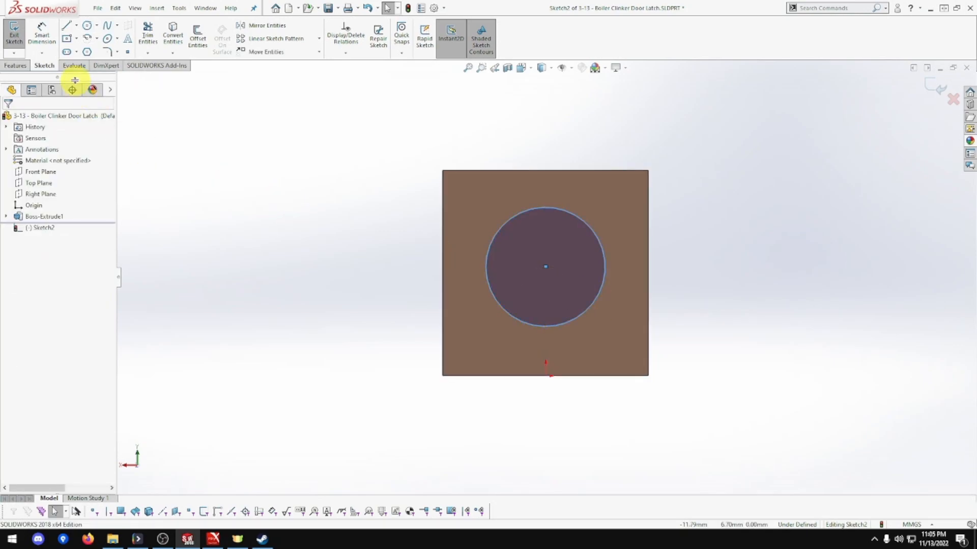
Dimension the circle's center 3 mm from the face's left edge and undo any accidental shift of the center.
{"action": "left_click", "coordinate": [44, 41]}
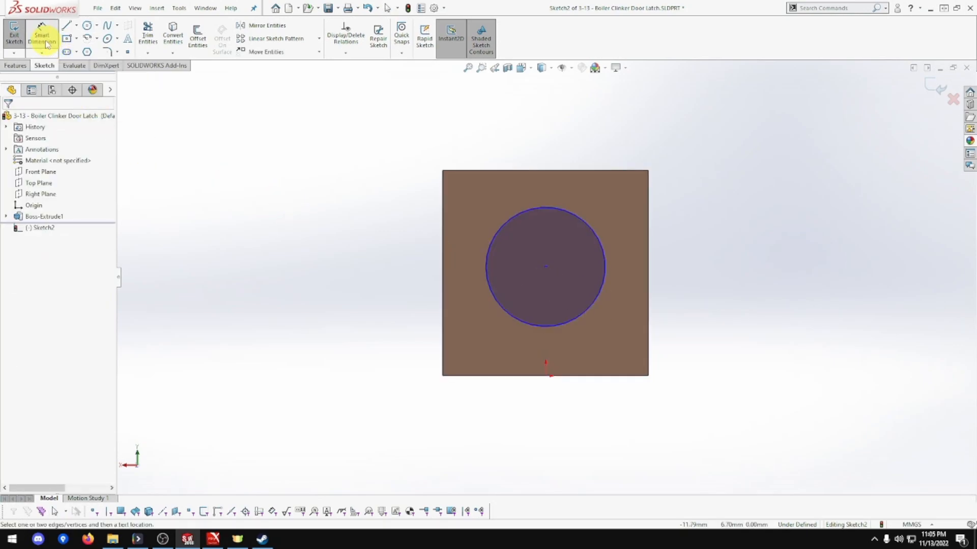
{"action": "left_click", "coordinate": [546, 267]}
{"action": "left_click", "coordinate": [442, 272]}
{"action": "left_click", "coordinate": [441, 269]}
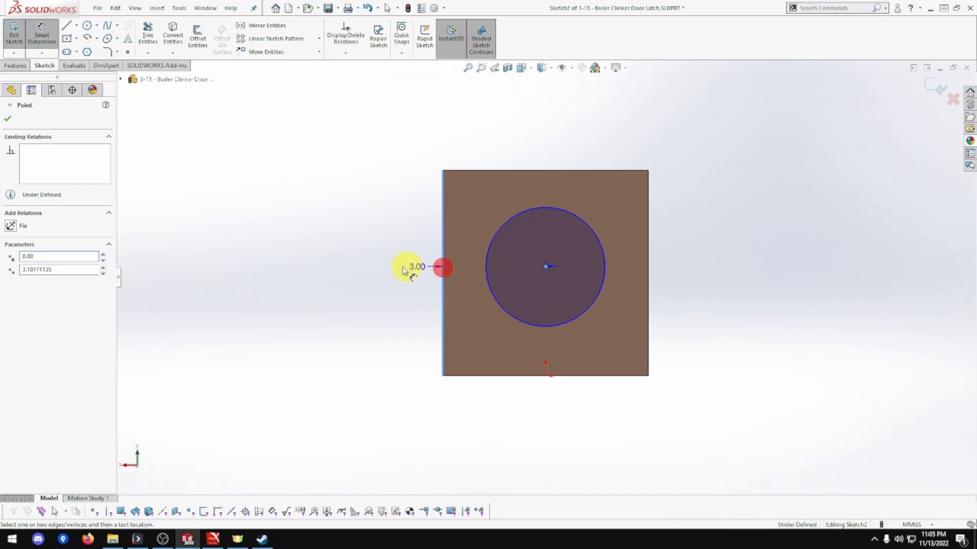
{"action": "left_click", "coordinate": [384, 269]}
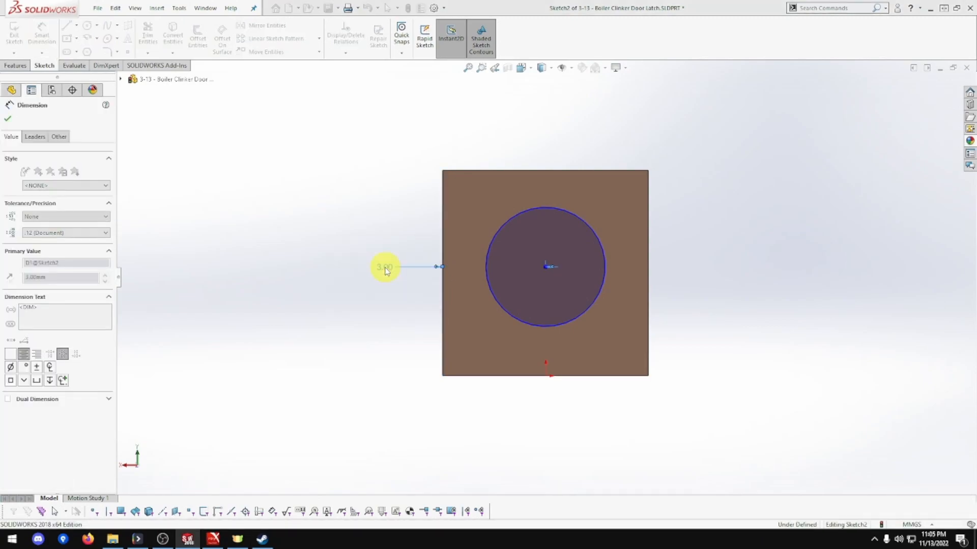
{"action": "left_click_drag", "start_coordinate": [547, 272], "coordinate": [550, 271]}
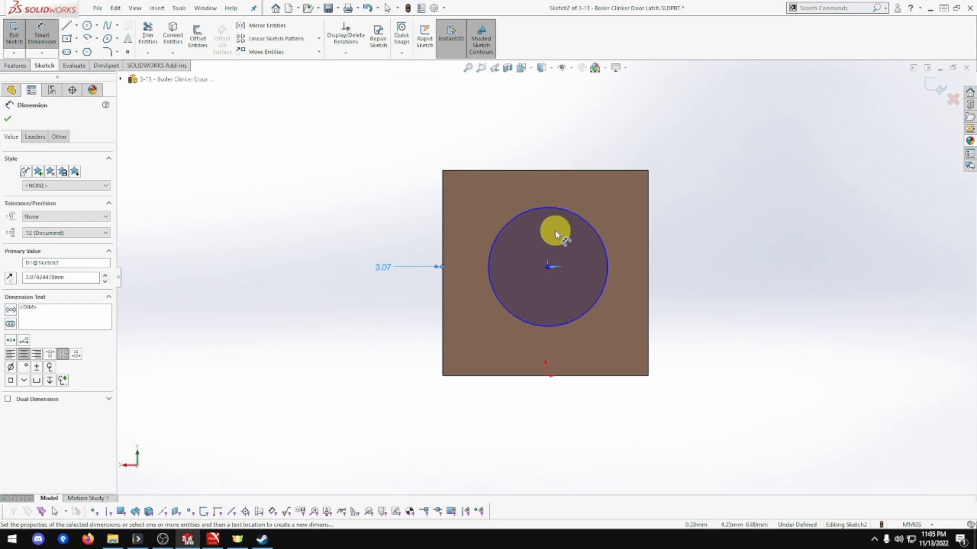
{"action": "key", "text": "ctrl+z"}
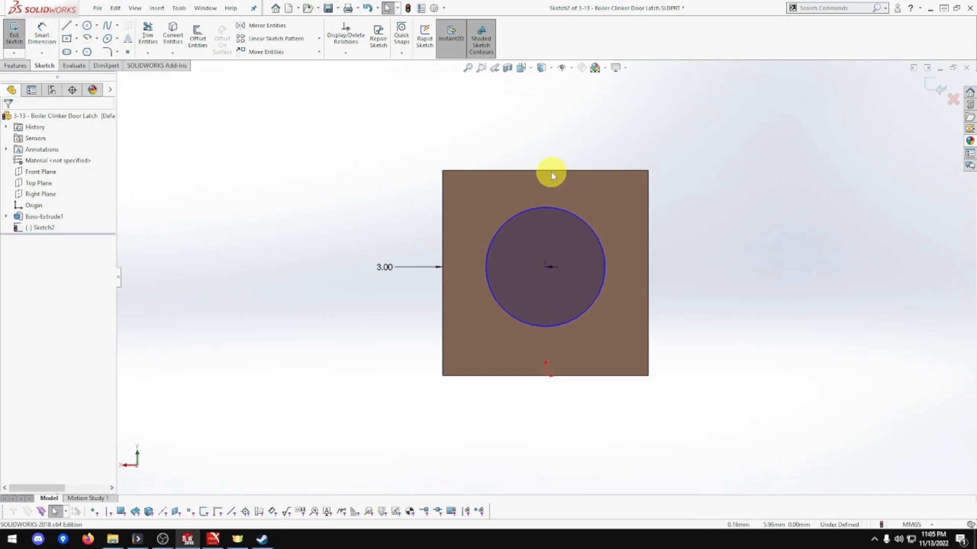
Dimension the circle's center from the face's top edge and set the distance to 3 mm.
{"action": "left_click", "coordinate": [42, 33]}
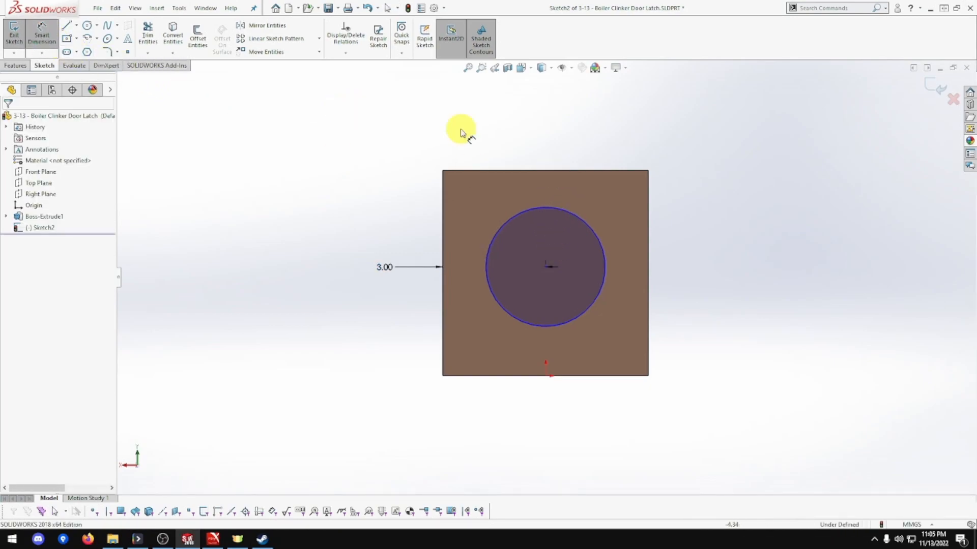
{"action": "left_click", "coordinate": [542, 171]}
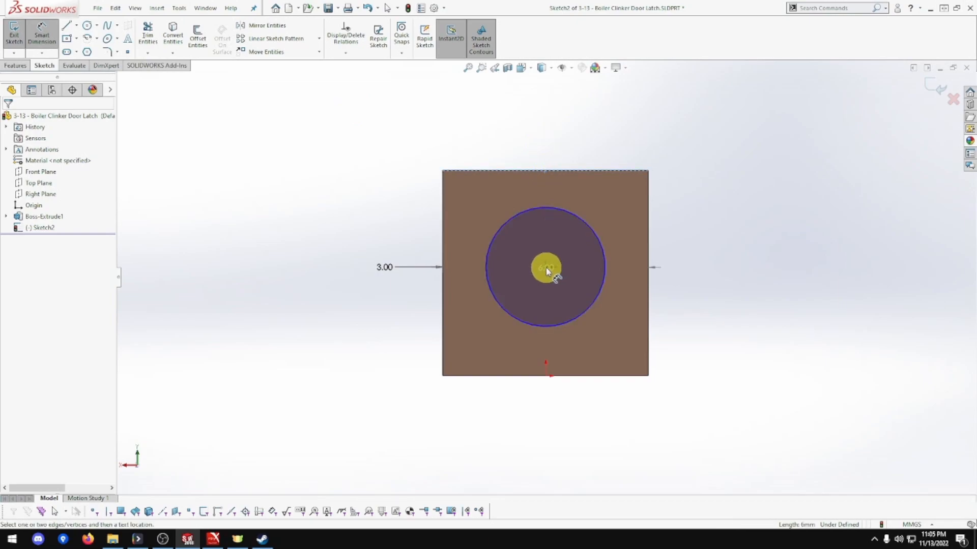
{"action": "scroll", "coordinate": [549, 267], "scroll_direction": "down", "scroll_amount": 5}
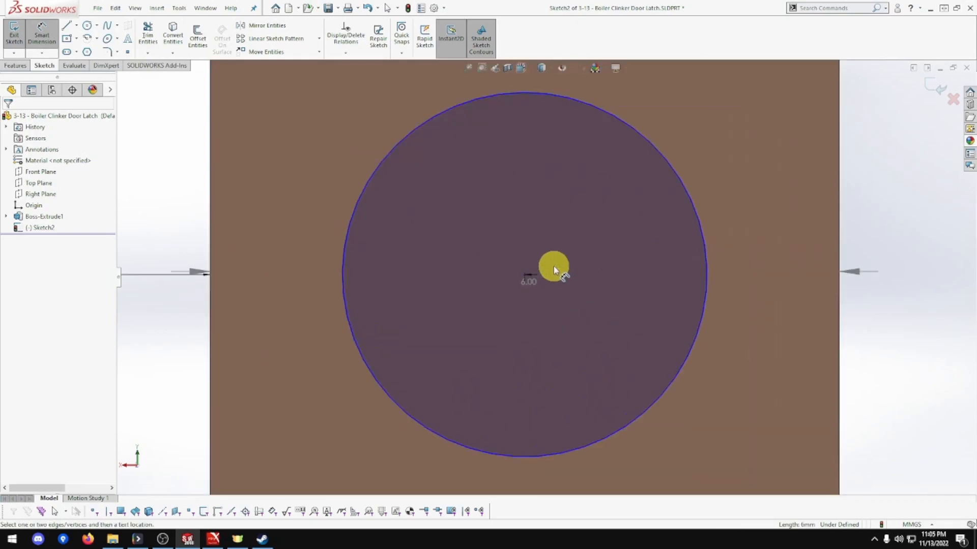
{"action": "left_click", "coordinate": [524, 277]}
{"action": "scroll", "coordinate": [570, 246], "scroll_direction": "up", "scroll_amount": 4}
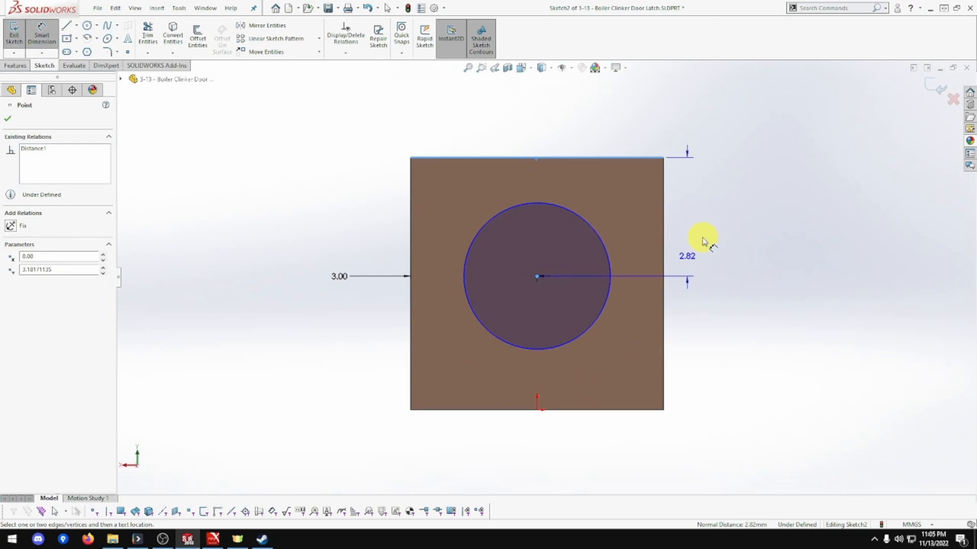
{"action": "left_click", "coordinate": [717, 213]}
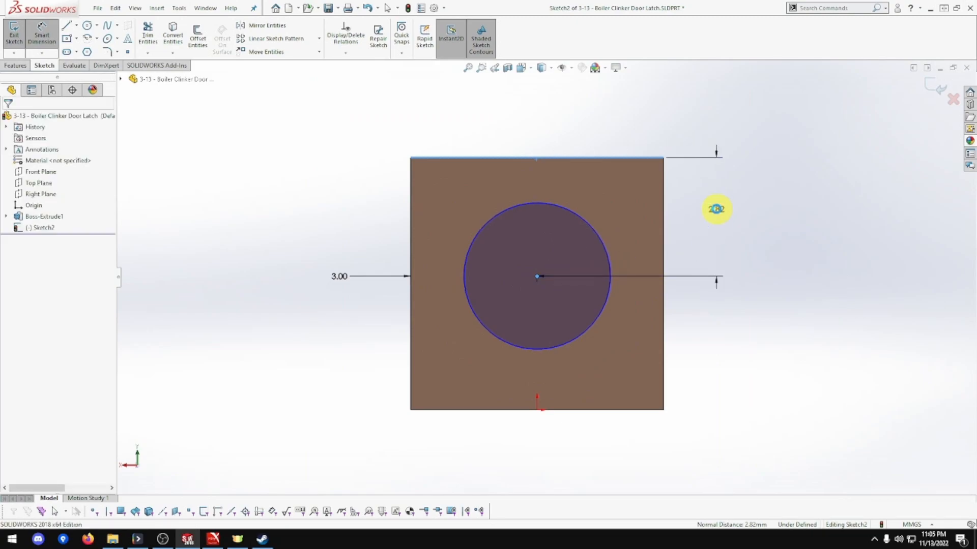
{"action": "type", "text": "3"}
{"action": "key", "text": "Return"}
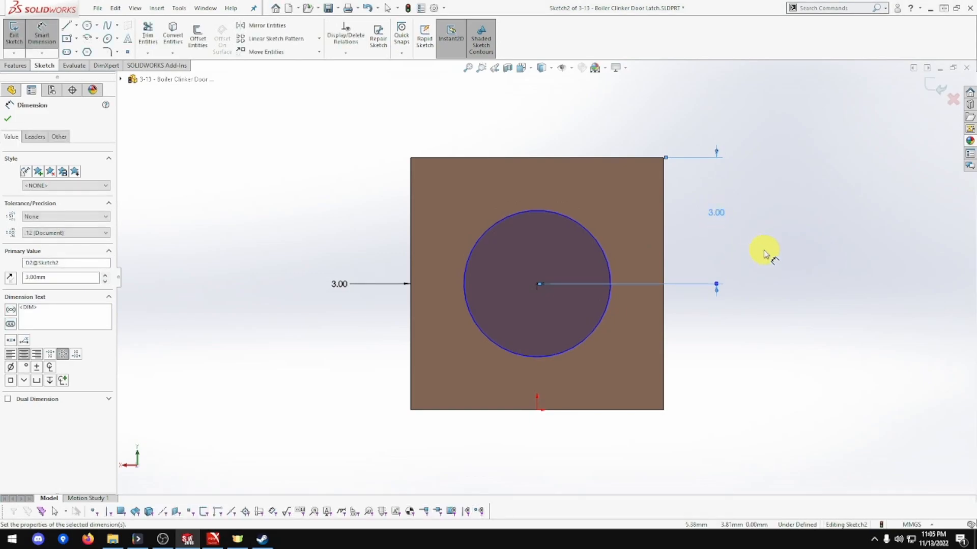
{"action": "key", "text": "Escape"}
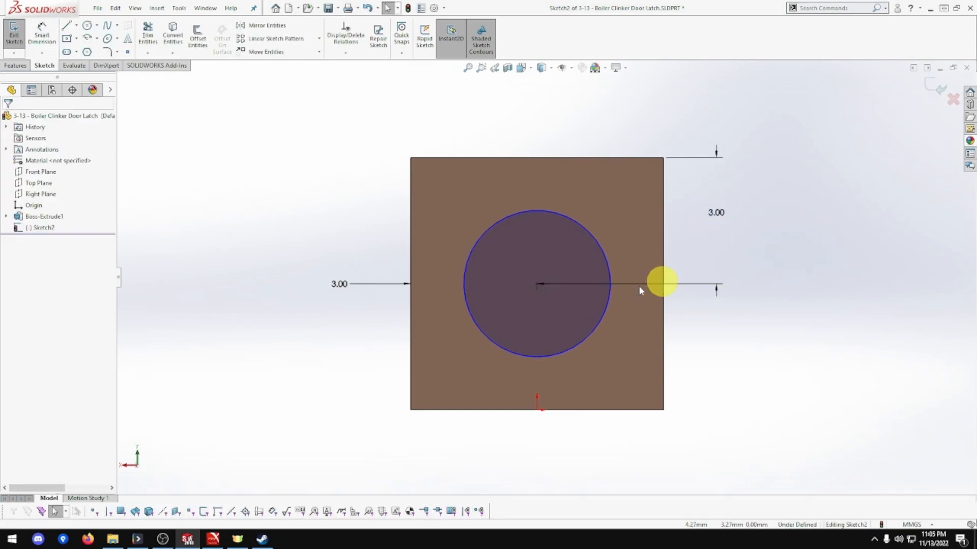
Dimension the circle's diameter on the end face and set it to 4 mm.
{"action": "mouse_move", "coordinate": [605, 307]}
{"action": "left_mouse_down"}
{"action": "mouse_move", "coordinate": [626, 307]}
{"action": "mouse_move", "coordinate": [617, 307]}
{"action": "left_mouse_up"}
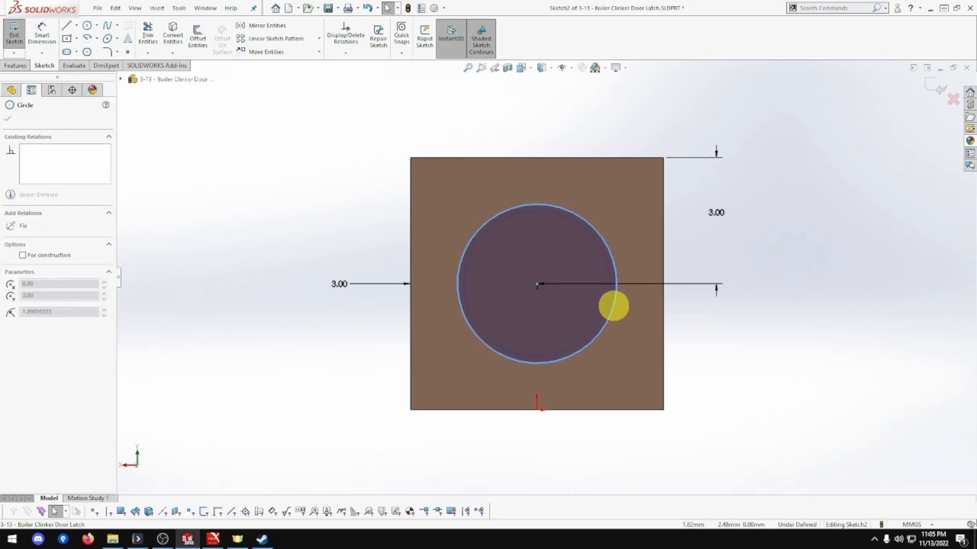
{"action": "left_click", "coordinate": [42, 33]}
{"action": "left_click", "coordinate": [529, 205]}
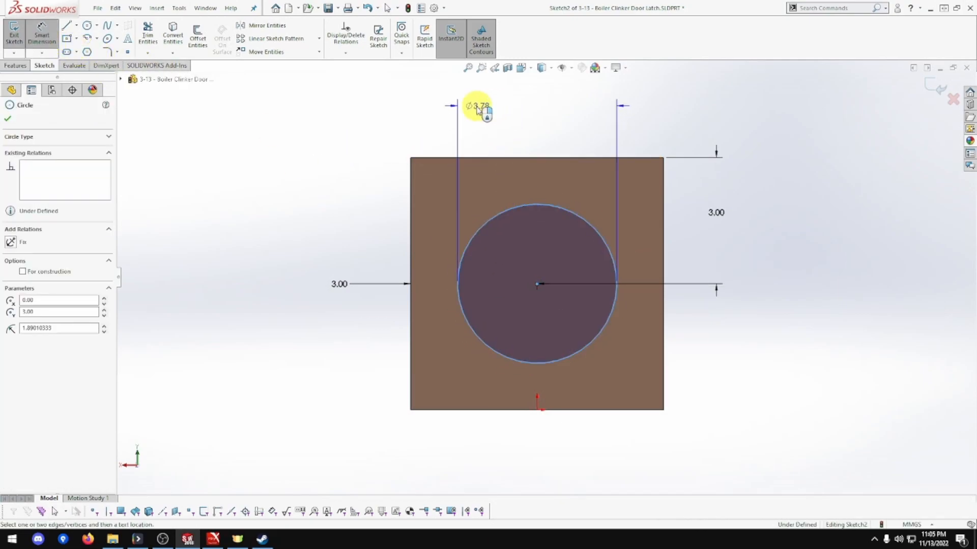
{"action": "left_click", "coordinate": [478, 107]}
{"action": "type", "text": "4"}
{"action": "key", "text": "Return"}
Extrude the circle outward from the block's end face as a merged 6 mm blind boss.
{"action": "scroll", "coordinate": [371, 183], "scroll_direction": "up", "scroll_amount": 1}
{"action": "middle_click_drag", "start_coordinate": [370, 183], "coordinate": [437, 199]}
{"action": "scroll", "coordinate": [438, 200], "scroll_direction": "up", "scroll_amount": 4}
{"action": "left_click", "coordinate": [20, 66]}
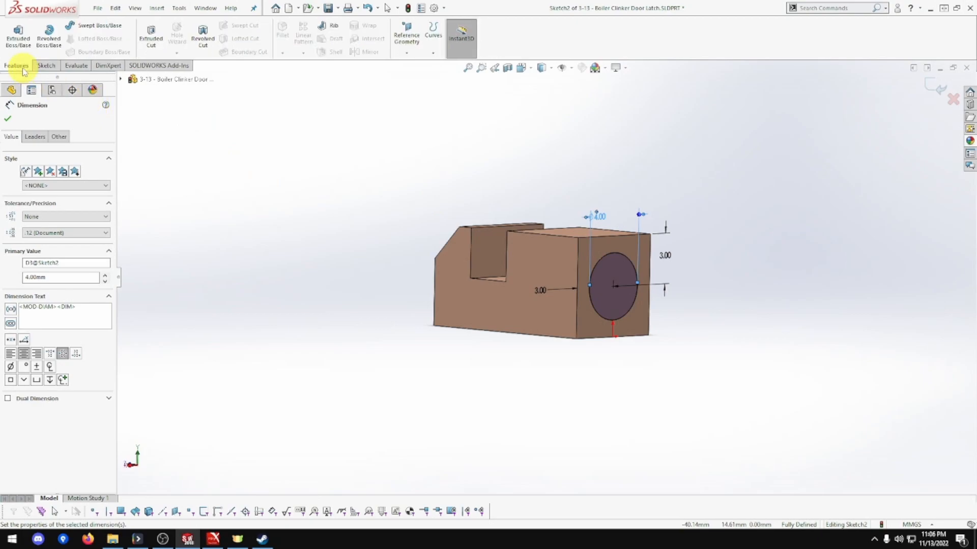
{"action": "left_click", "coordinate": [16, 42]}
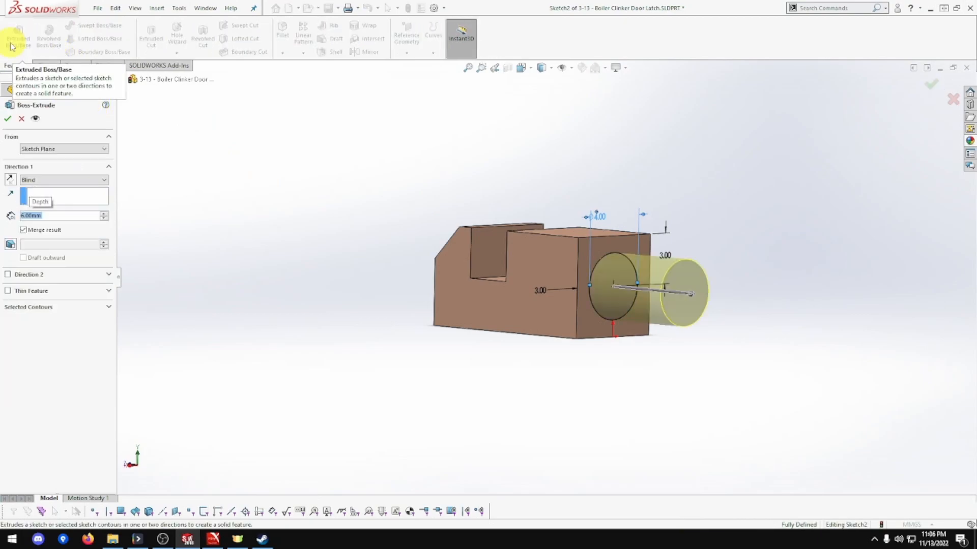
{"action": "left_click", "coordinate": [7, 119]}
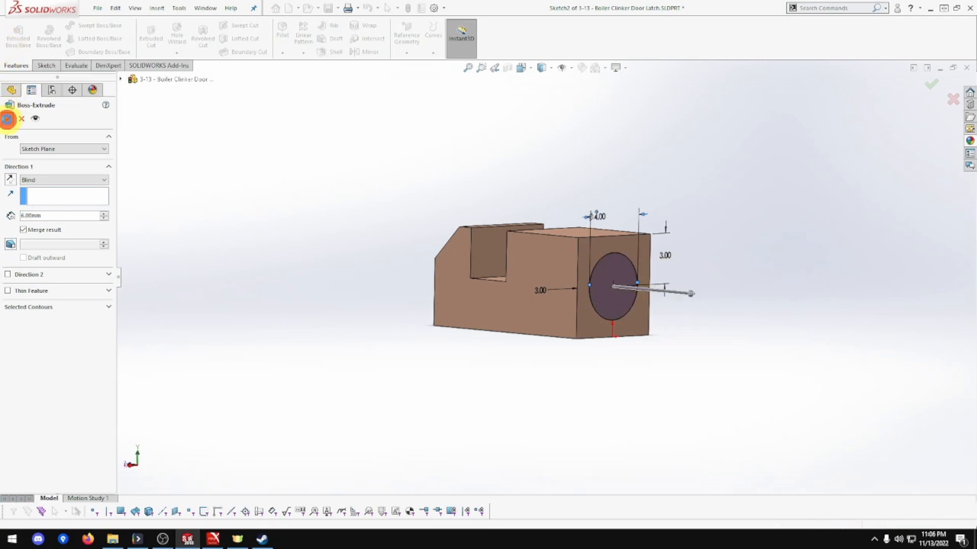
{"action": "left_click", "coordinate": [783, 318]}
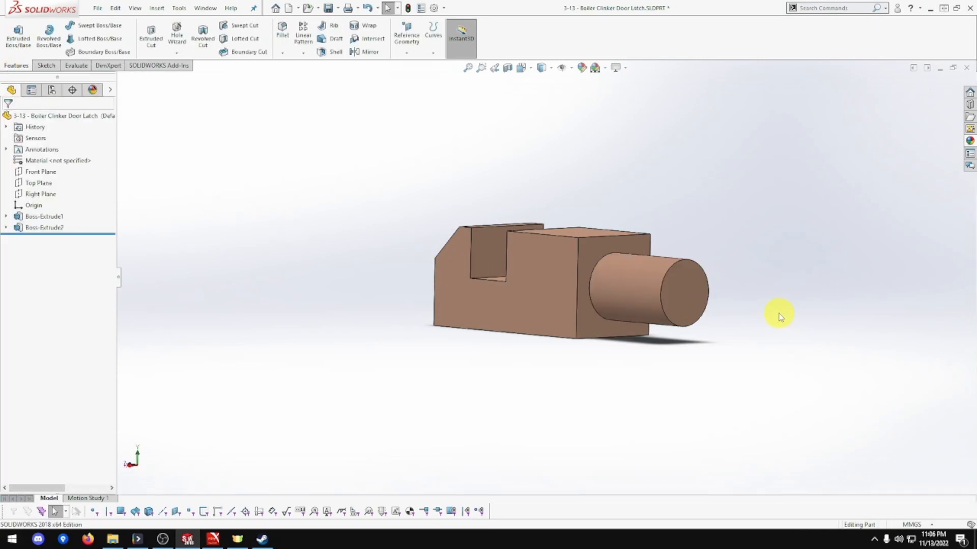
Start a Thread feature and set its Metric Die size to M4x0.7.
{"action": "scroll", "coordinate": [763, 305], "scroll_direction": "down", "scroll_amount": 1}
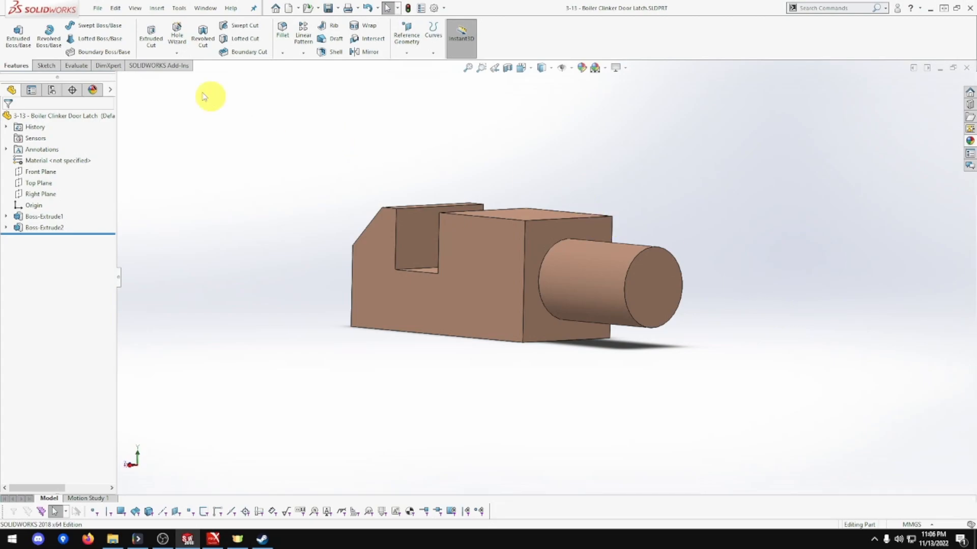
{"action": "left_click", "coordinate": [176, 53]}
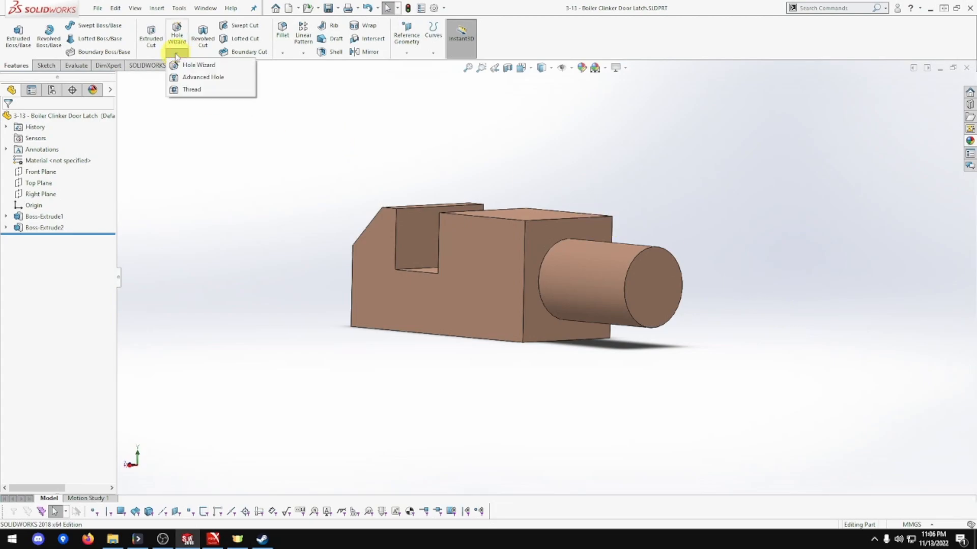
{"action": "left_click", "coordinate": [196, 90]}
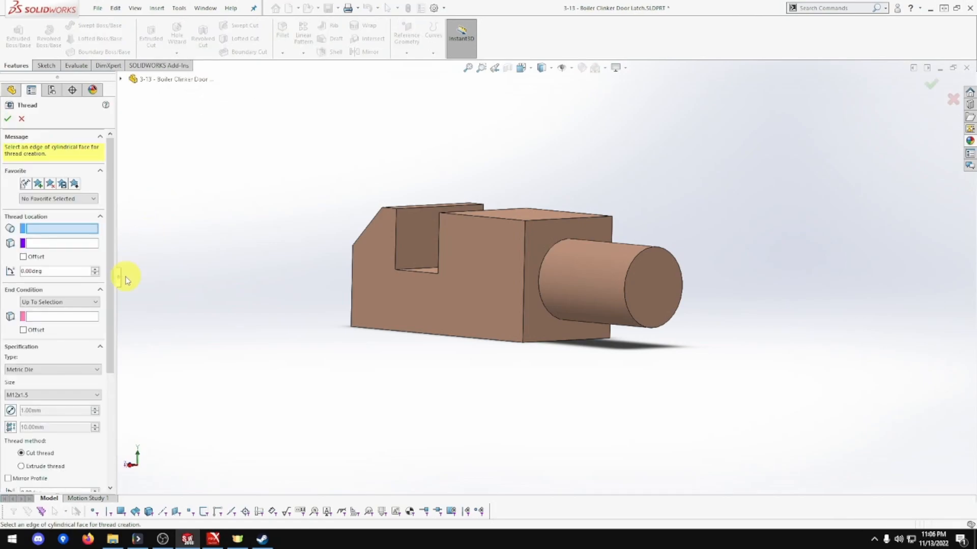
{"action": "left_click", "coordinate": [97, 395]}
{"action": "scroll", "coordinate": [72, 333], "scroll_direction": "down", "scroll_amount": 3}
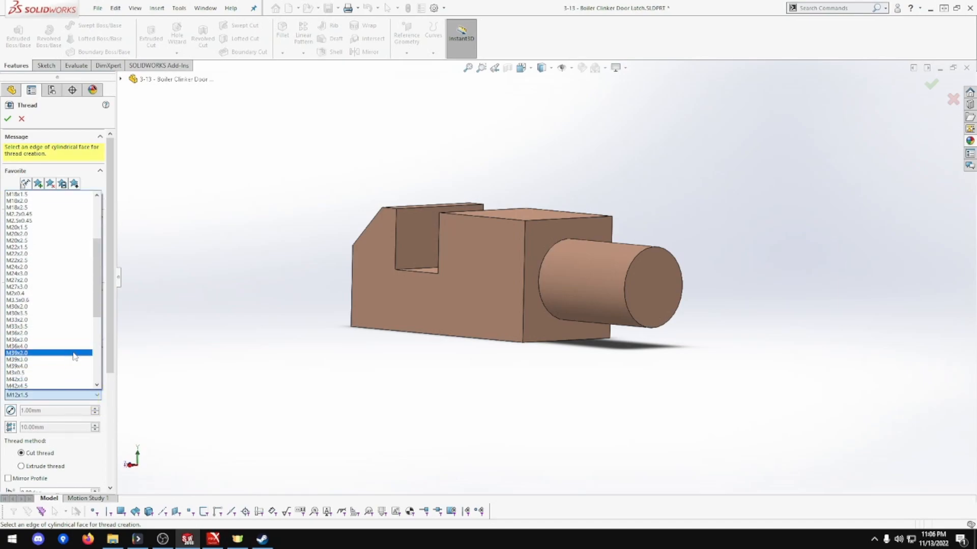
{"action": "scroll", "coordinate": [74, 353], "scroll_direction": "down", "scroll_amount": 1}
{"action": "scroll", "coordinate": [61, 360], "scroll_direction": "down", "scroll_amount": 1}
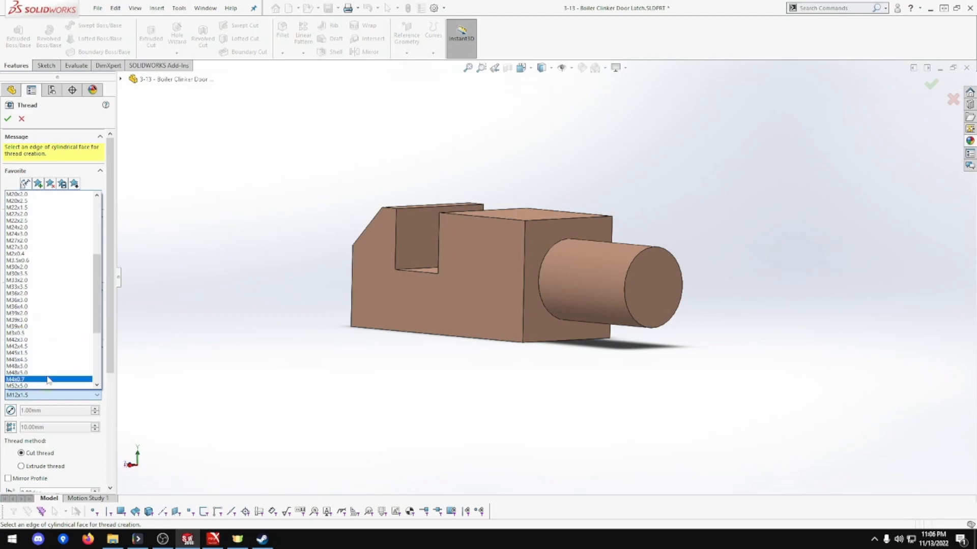
{"action": "left_click", "coordinate": [48, 380]}
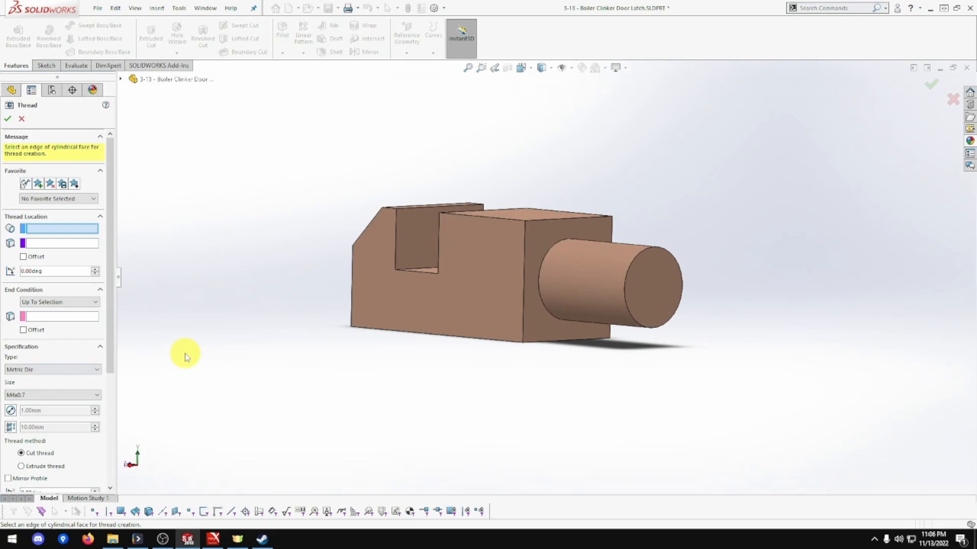
Set the thread location to the circular edge where the cylinder meets the block.
{"action": "left_click", "coordinate": [627, 283]}
{"action": "left_click", "coordinate": [626, 284]}
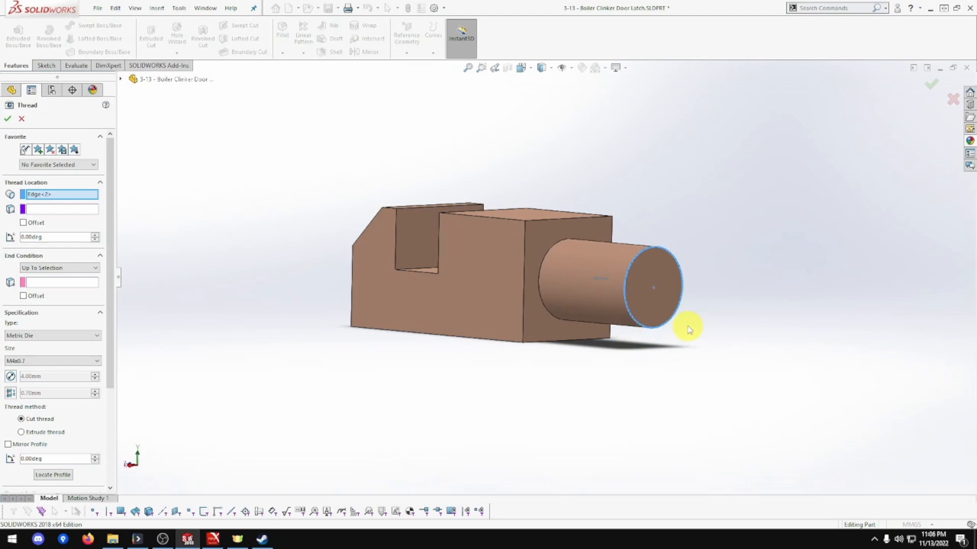
{"action": "left_click", "coordinate": [540, 291]}
Try to create the thread with the cylinder's free end face as its start location, and remove that face.
{"action": "left_click", "coordinate": [39, 210]}
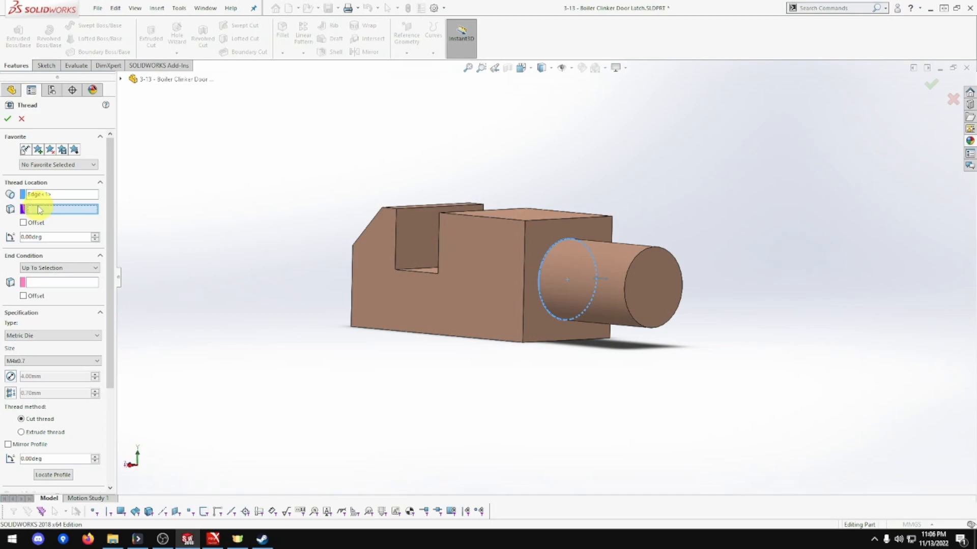
{"action": "left_click", "coordinate": [658, 287]}
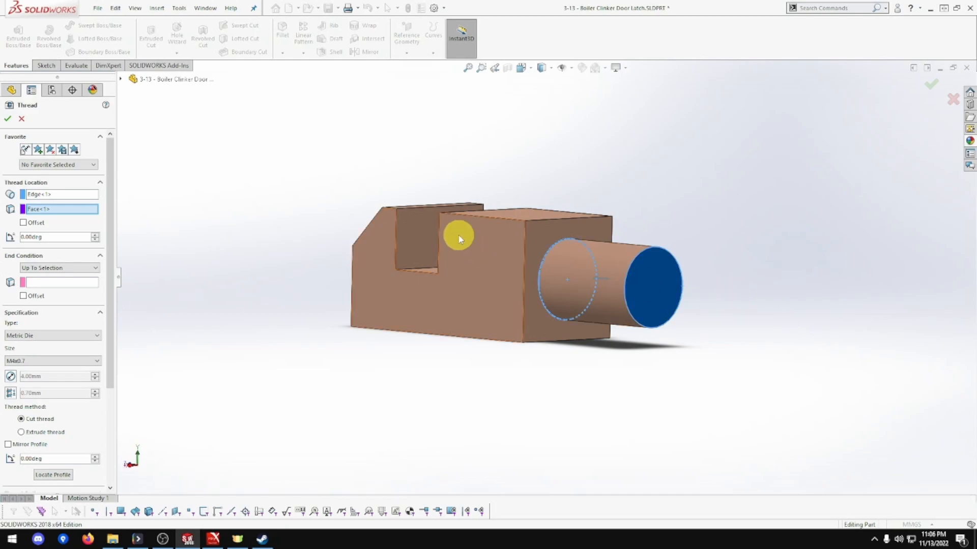
{"action": "left_click", "coordinate": [8, 120]}
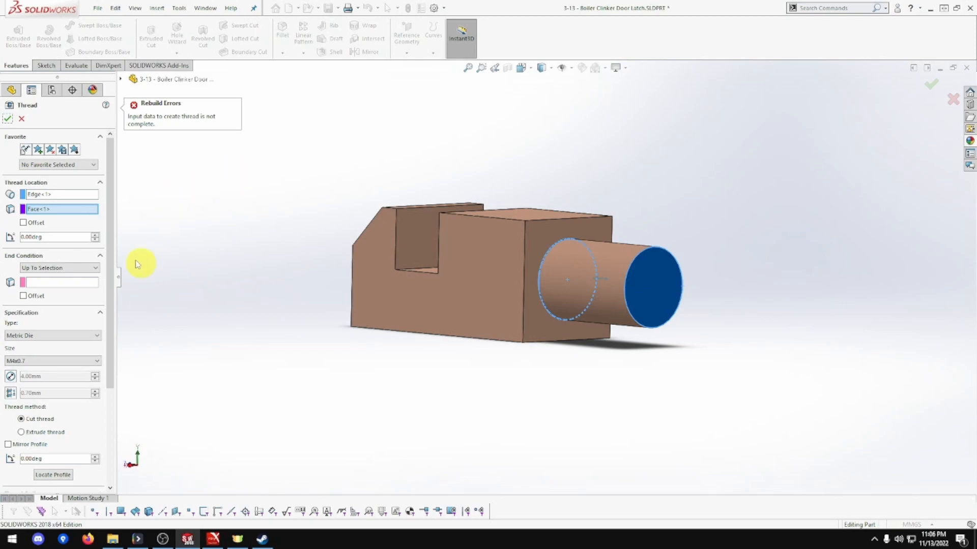
{"action": "left_click", "coordinate": [54, 210]}
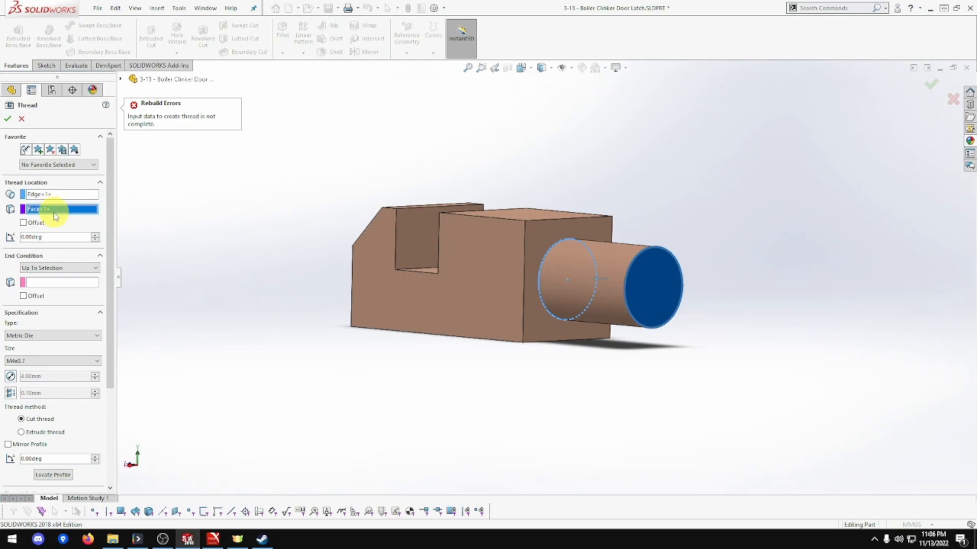
{"action": "key", "text": "Delete"}
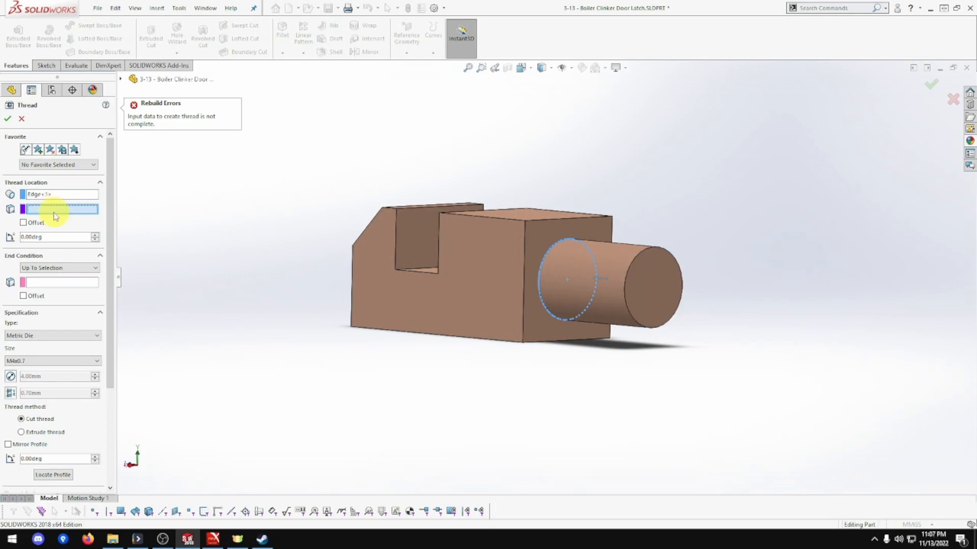
Set the thread to end at the cylinder's free end face and create the cut thread.
{"action": "left_click", "coordinate": [59, 282]}
{"action": "left_click", "coordinate": [655, 288]}
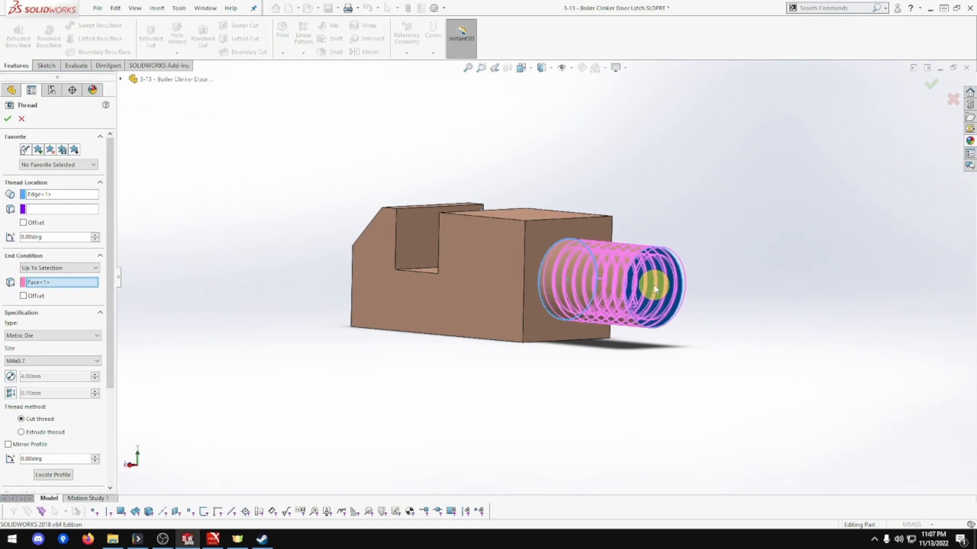
{"action": "middle_click_drag", "start_coordinate": [710, 305], "coordinate": [585, 360]}
{"action": "left_click", "coordinate": [7, 120]}
{"action": "middle_click_drag", "start_coordinate": [241, 286], "coordinate": [361, 294]}
{"action": "scroll", "coordinate": [362, 298], "scroll_direction": "down", "scroll_amount": 2}
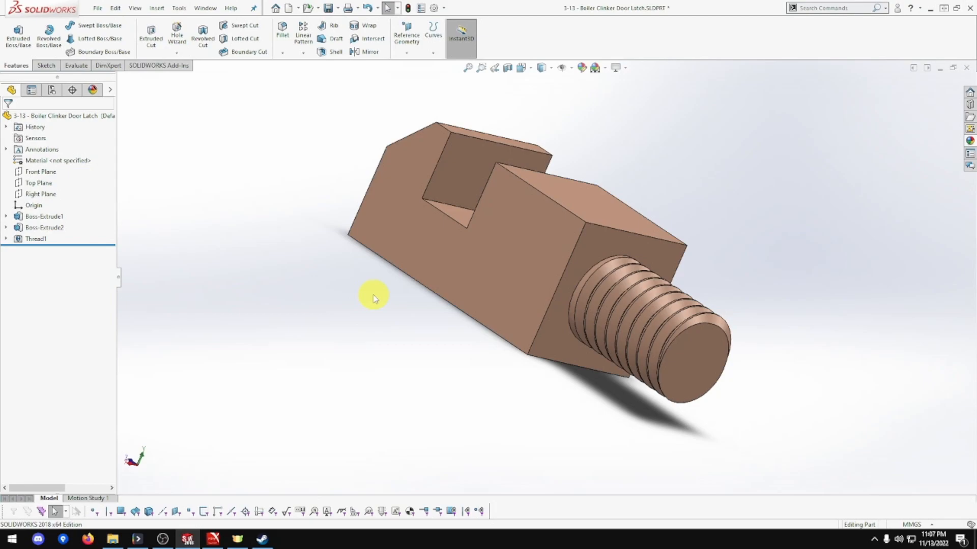
Start a constant-size fillet with a 0.5 mm radius.
{"action": "left_click", "coordinate": [278, 46]}
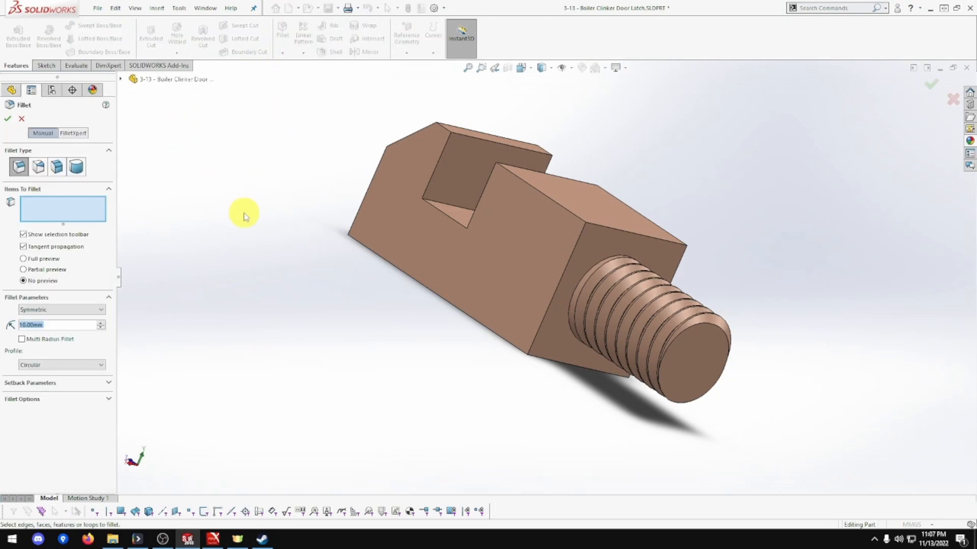
{"action": "type", "text": "0.5"}
{"action": "key", "text": "Tab"}
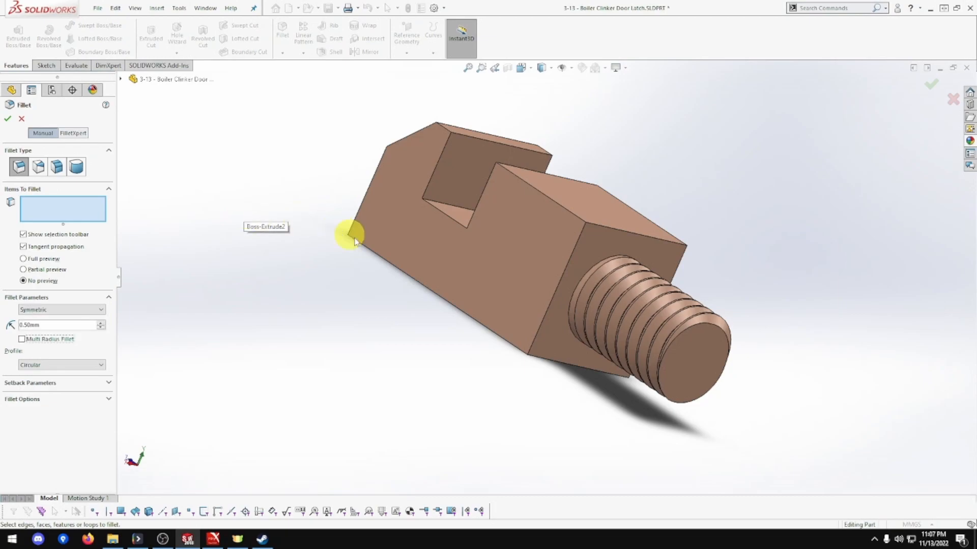
{"action": "left_click", "coordinate": [458, 264]}
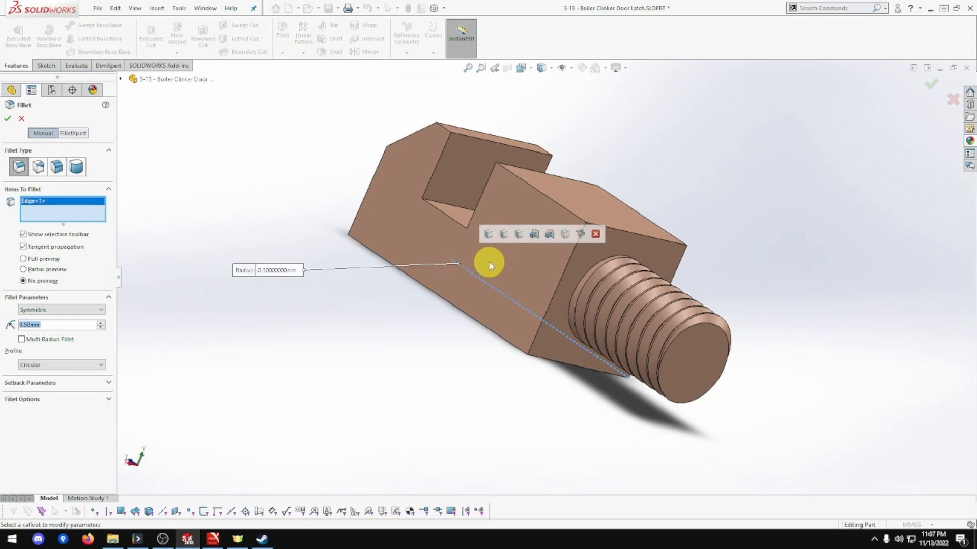
{"action": "left_click", "coordinate": [464, 290]}
{"action": "right_click", "coordinate": [43, 205]}
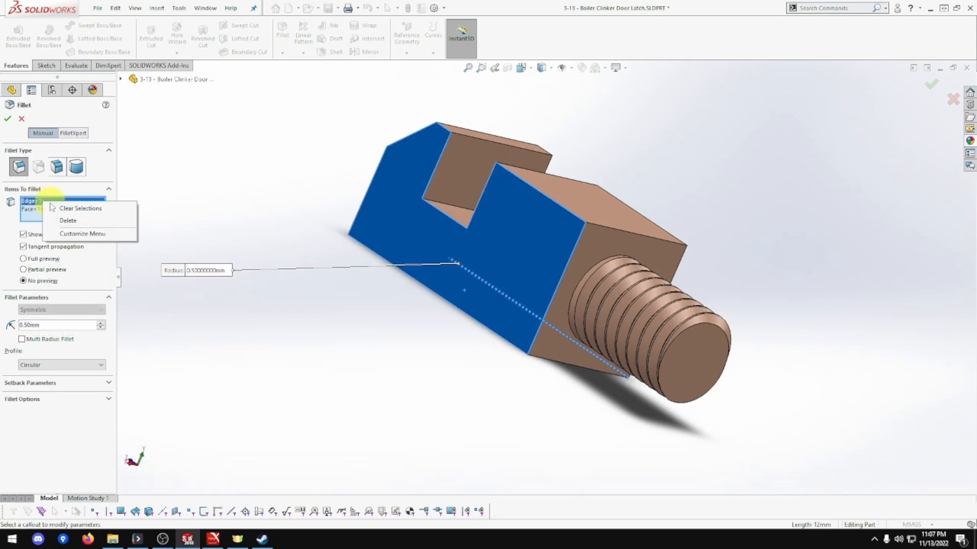
{"action": "left_click", "coordinate": [71, 211]}
Add both notched side faces, the notch floor and the block's top face to the fillet, leaving out the stray edge.
{"action": "left_click", "coordinate": [437, 283]}
{"action": "middle_click_drag", "start_coordinate": [447, 284], "coordinate": [353, 262]}
{"action": "left_click", "coordinate": [609, 336]}
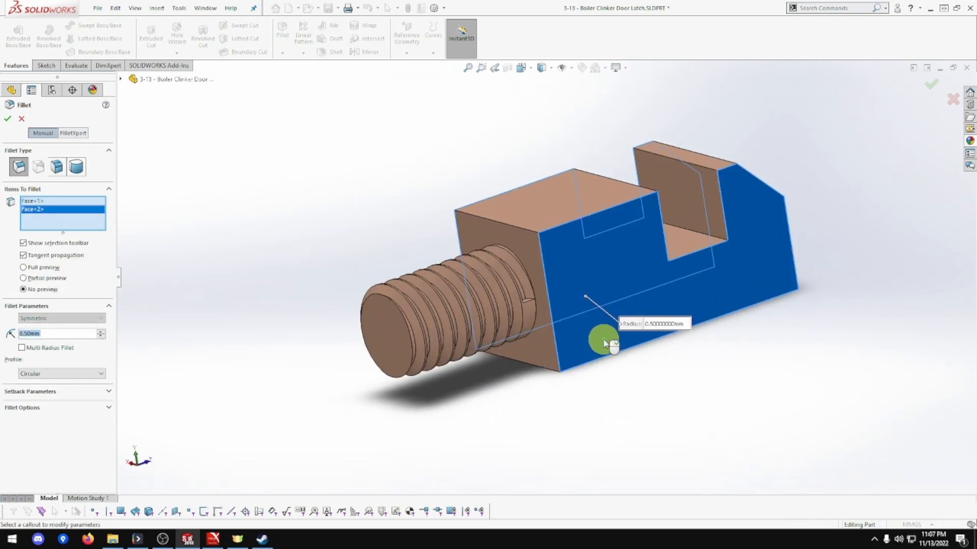
{"action": "middle_click_drag", "start_coordinate": [608, 331], "coordinate": [619, 327]}
{"action": "left_click", "coordinate": [674, 253]}
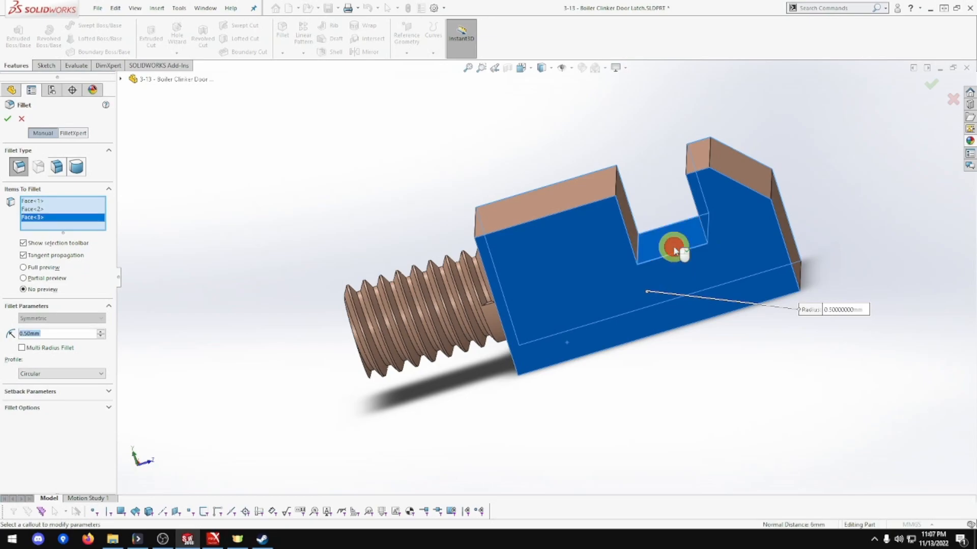
{"action": "left_click", "coordinate": [580, 192]}
{"action": "left_click", "coordinate": [619, 208]}
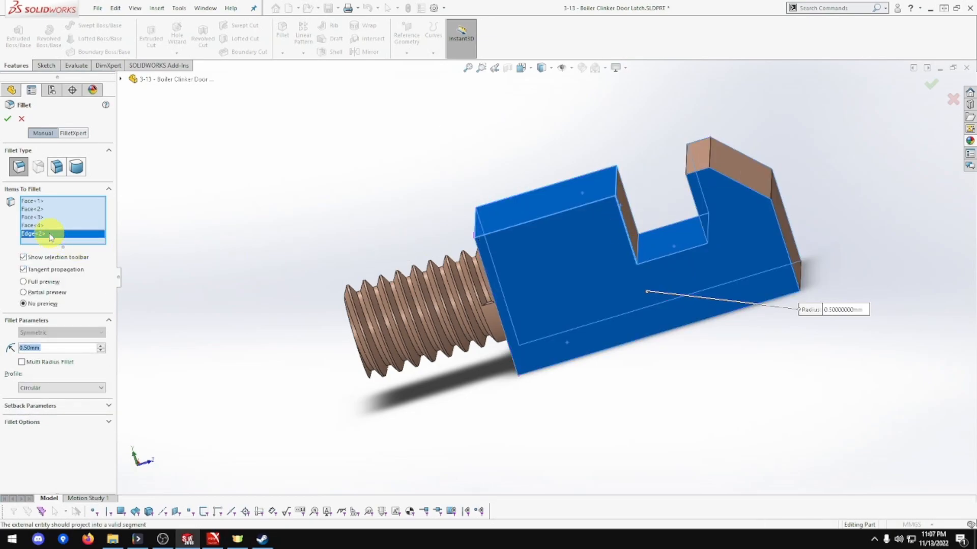
{"action": "right_click", "coordinate": [102, 233]}
{"action": "left_click", "coordinate": [133, 249]}
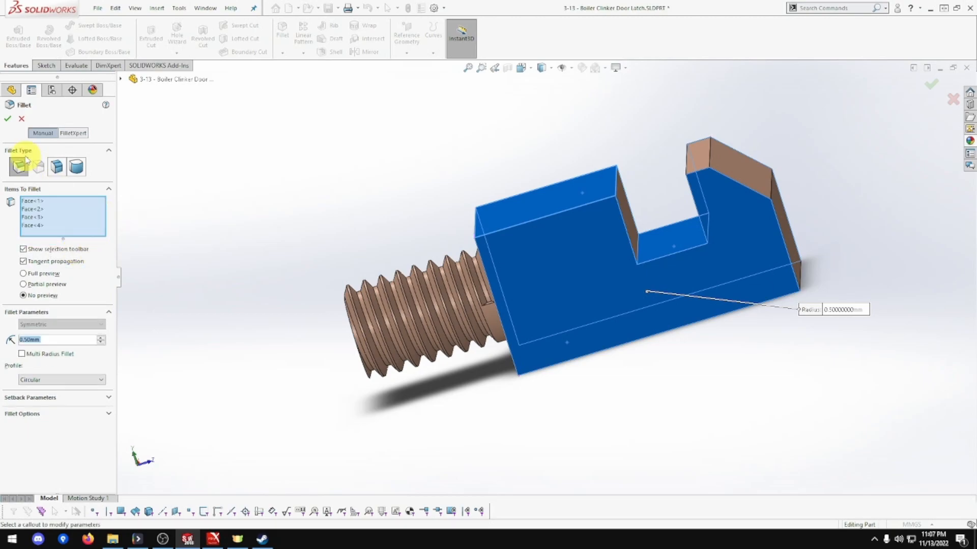
Add the bottom edges at both ends of the block to the selection and apply the 0.5 mm fillet.
{"action": "middle_click_drag", "start_coordinate": [334, 199], "coordinate": [293, 183]}
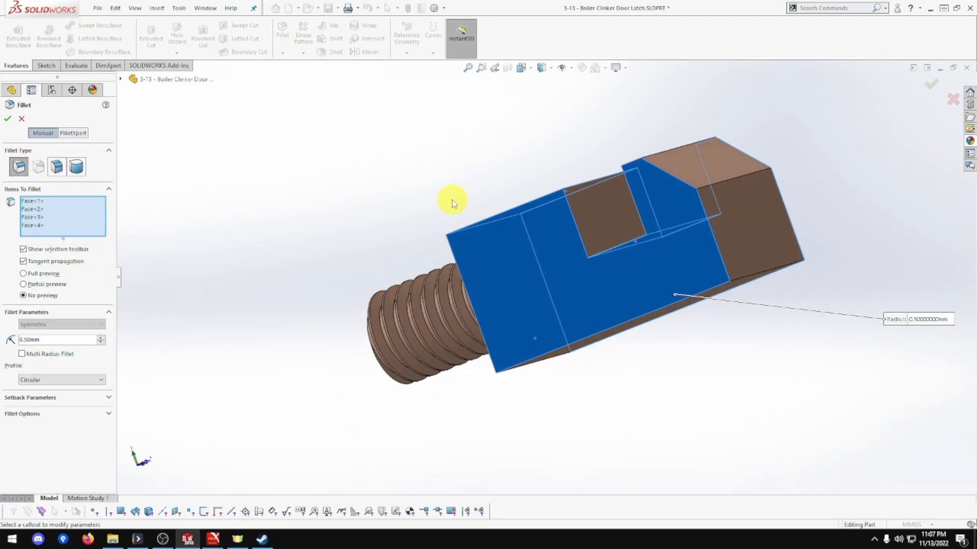
{"action": "middle_click_drag", "start_coordinate": [580, 232], "coordinate": [578, 197]}
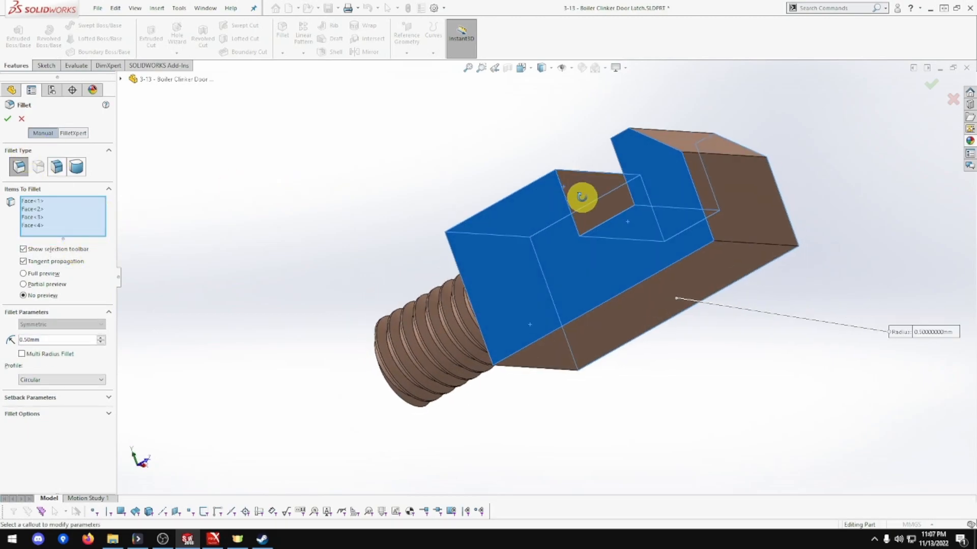
{"action": "left_click", "coordinate": [739, 241]}
{"action": "middle_click_drag", "start_coordinate": [342, 205], "coordinate": [497, 285]}
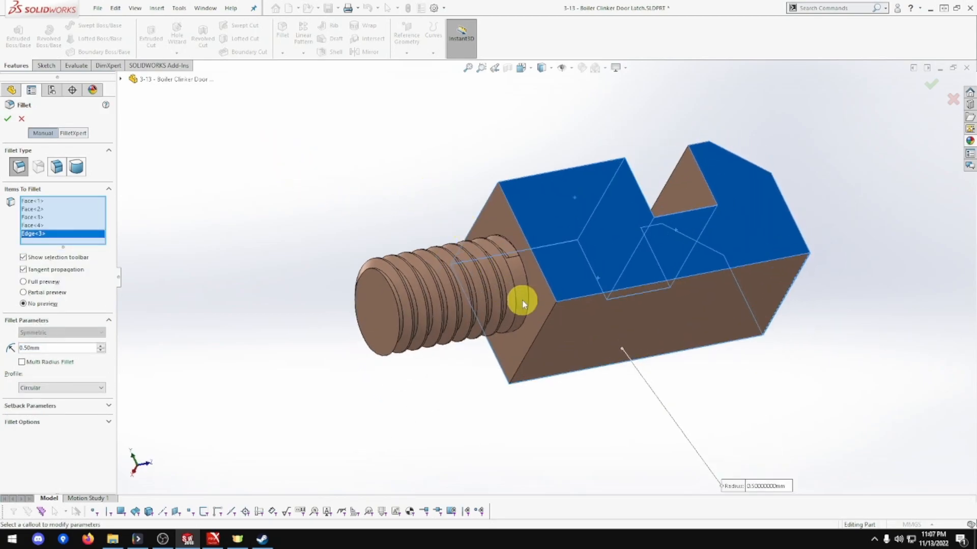
{"action": "left_click", "coordinate": [544, 322]}
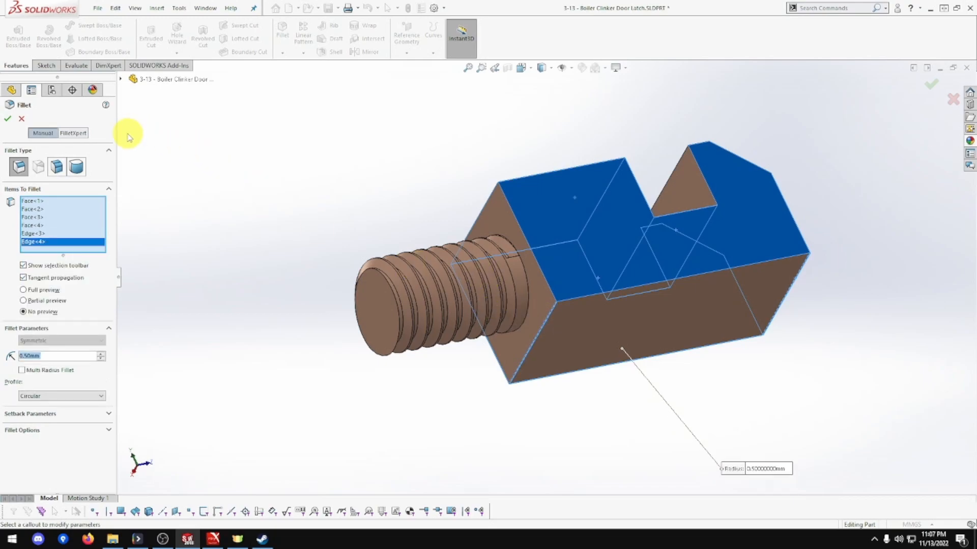
{"action": "left_click", "coordinate": [8, 119]}
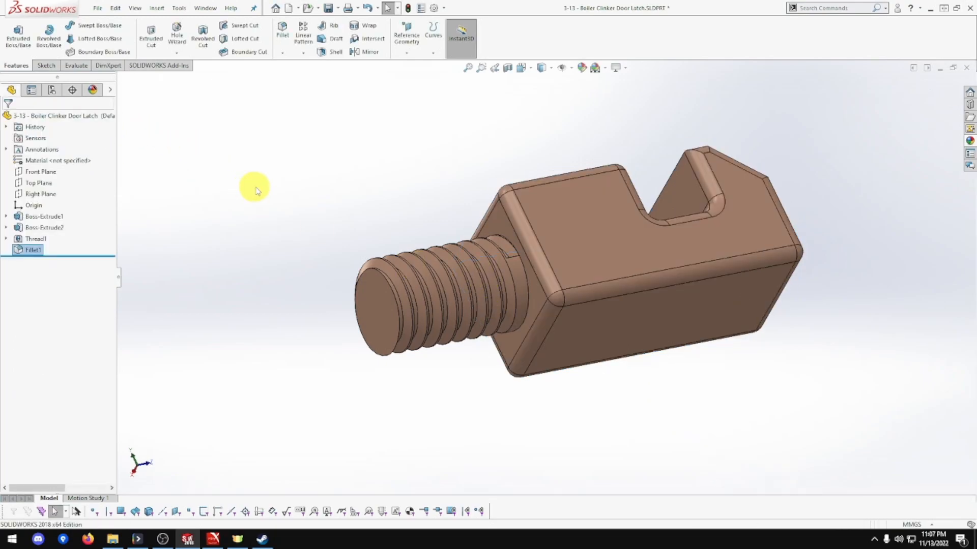
Edit the block's fillet and set its radius to 0.25 mm.
{"action": "right_click", "coordinate": [40, 248]}
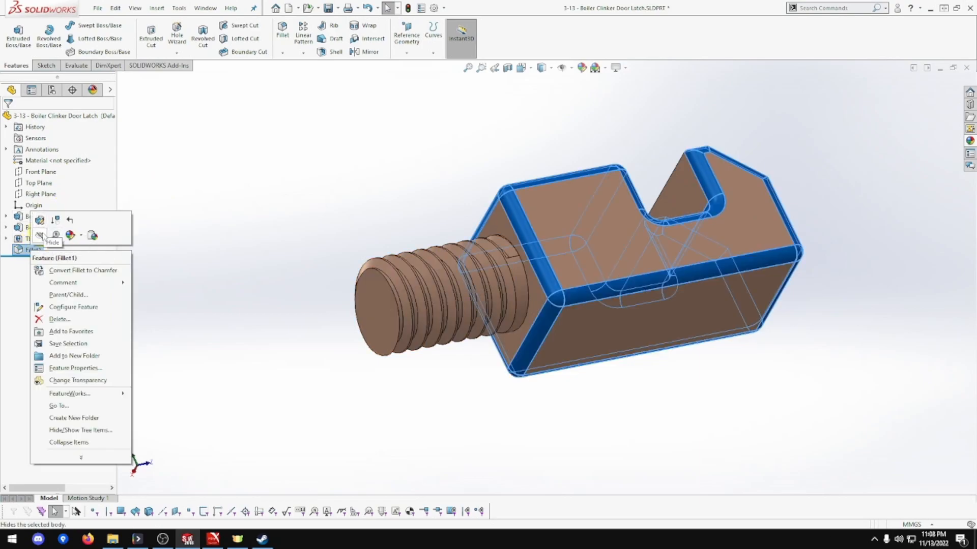
{"action": "left_click", "coordinate": [42, 222]}
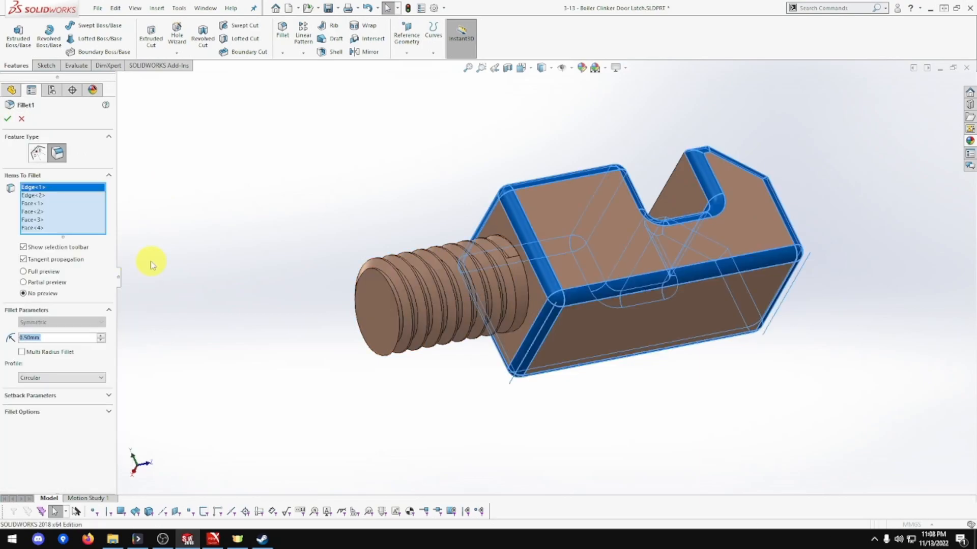
{"action": "type", "text": ".25"}
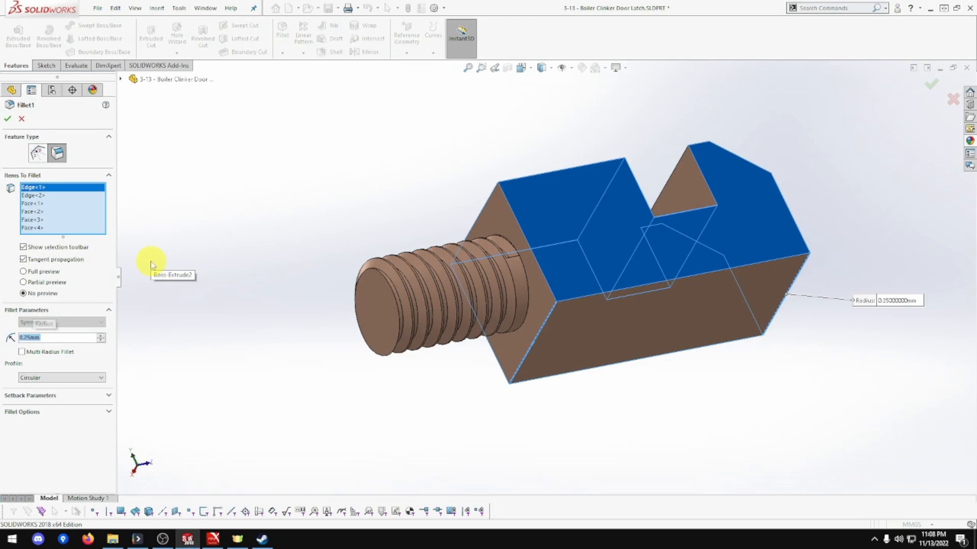
{"action": "left_click", "coordinate": [7, 119]}
{"action": "middle_click_drag", "start_coordinate": [335, 202], "coordinate": [288, 340]}
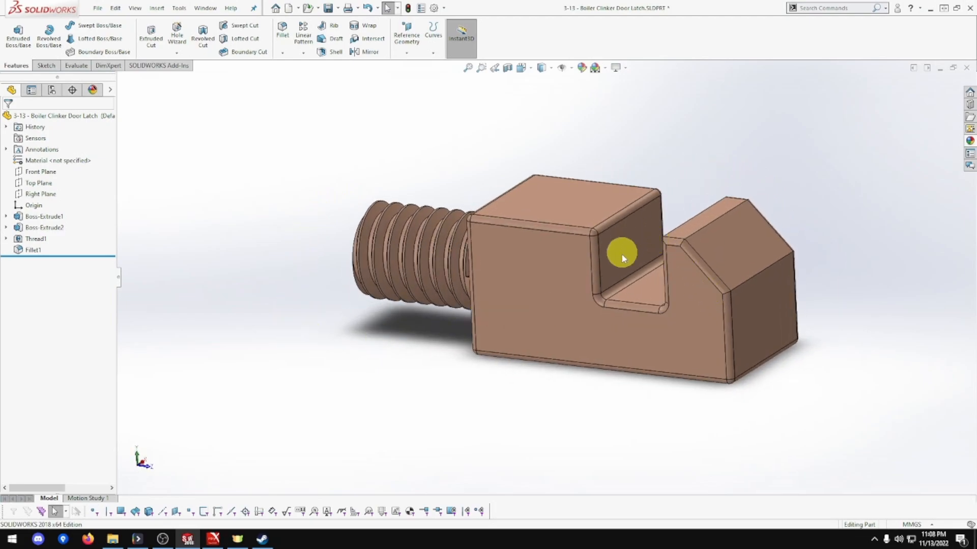
{"action": "middle_click_drag", "start_coordinate": [638, 260], "coordinate": [644, 293]}
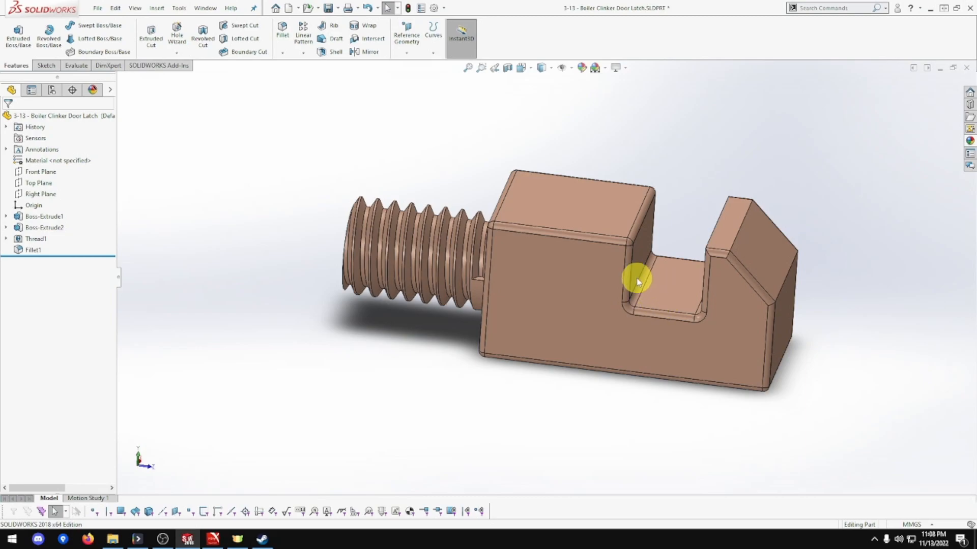
{"action": "middle_click_drag", "start_coordinate": [640, 284], "coordinate": [673, 299]}
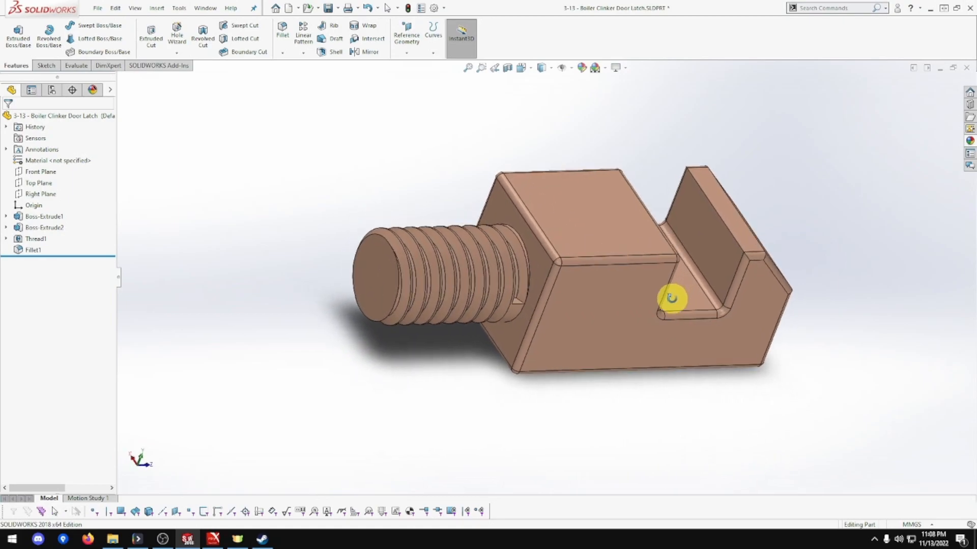